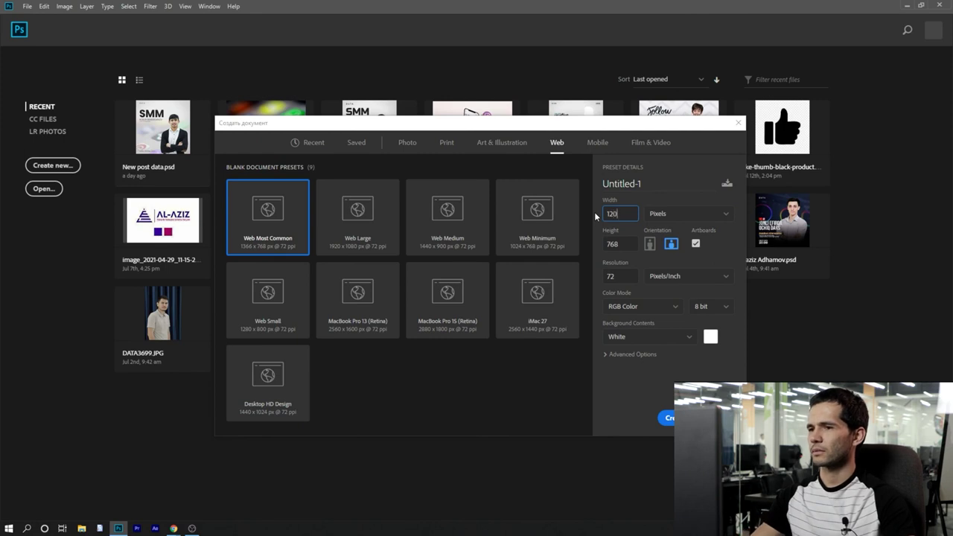
Create a new web document 1200 pixels wide and 1200 pixels high
text(0)
key(Tab)
text(1200)
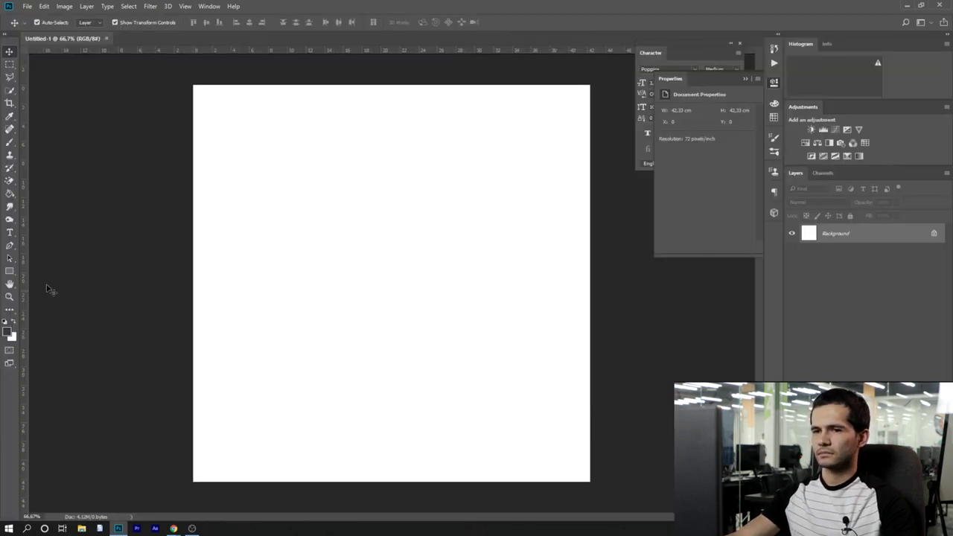
Place margin guides an equal distance inside all four canvas edges and collapse the document properties
drag(24, 285, 211, 247)
mouse_move(360, 56)
mouse_down()
mouse_move(325, 117)
mouse_move(330, 99)
mouse_up()
drag(202, 93, 218, 112)
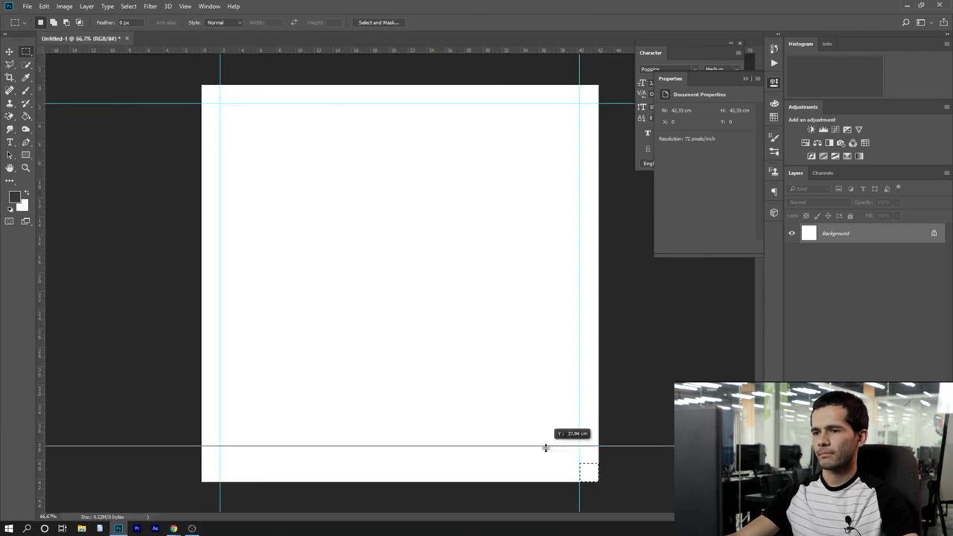
drag(547, 447, 543, 463)
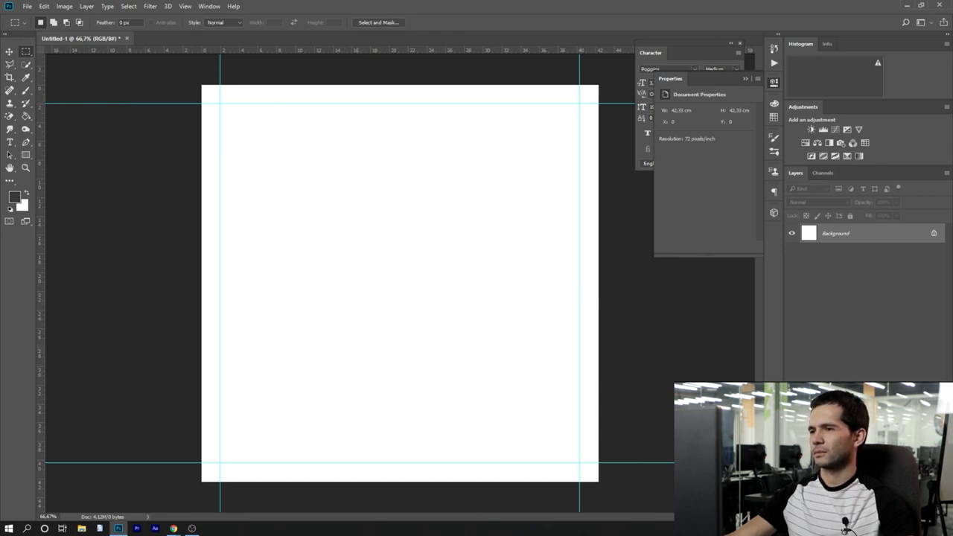
click(746, 78)
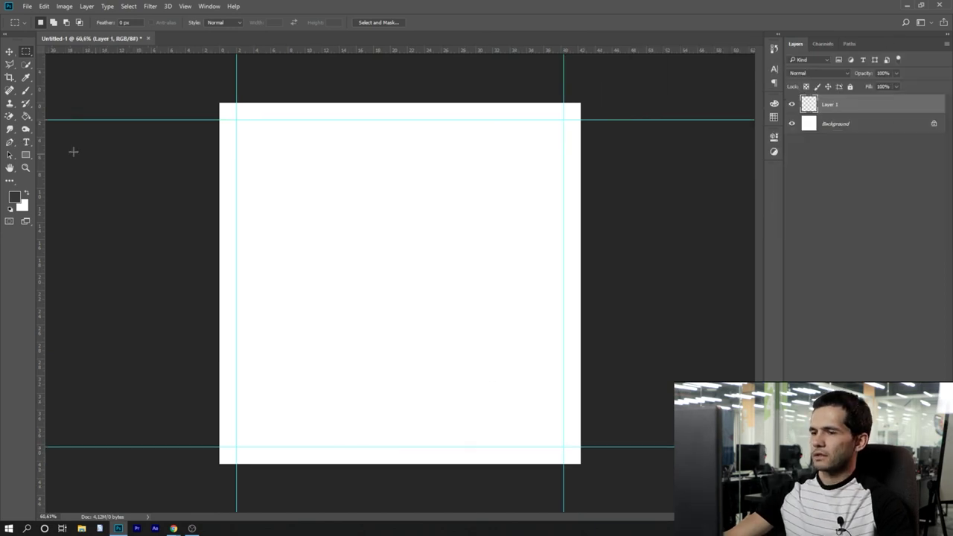
Fill the new layer with a radial gradient from bright red at the canvas centre to dark red at the edges
click(27, 155)
right_click(26, 116)
click(67, 116)
click(57, 22)
drag(669, 207, 666, 158)
double_click(567, 323)
click(756, 370)
click(742, 371)
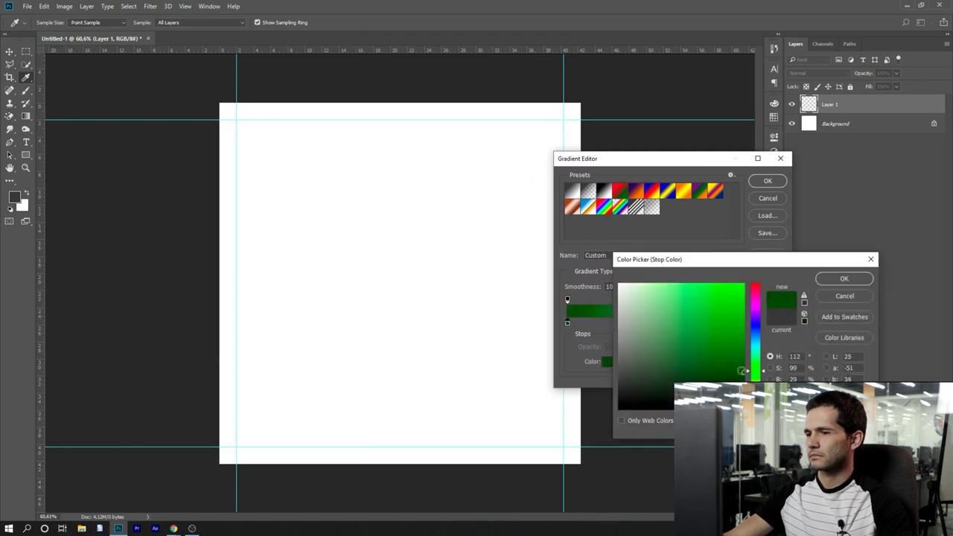
mouse_move(742, 371)
mouse_down()
mouse_move(734, 295)
mouse_move(686, 333)
mouse_move(688, 370)
mouse_move(736, 285)
mouse_move(692, 305)
mouse_move(742, 284)
mouse_move(736, 343)
mouse_move(735, 300)
mouse_move(680, 292)
mouse_move(673, 347)
mouse_move(730, 372)
mouse_move(734, 301)
mouse_up()
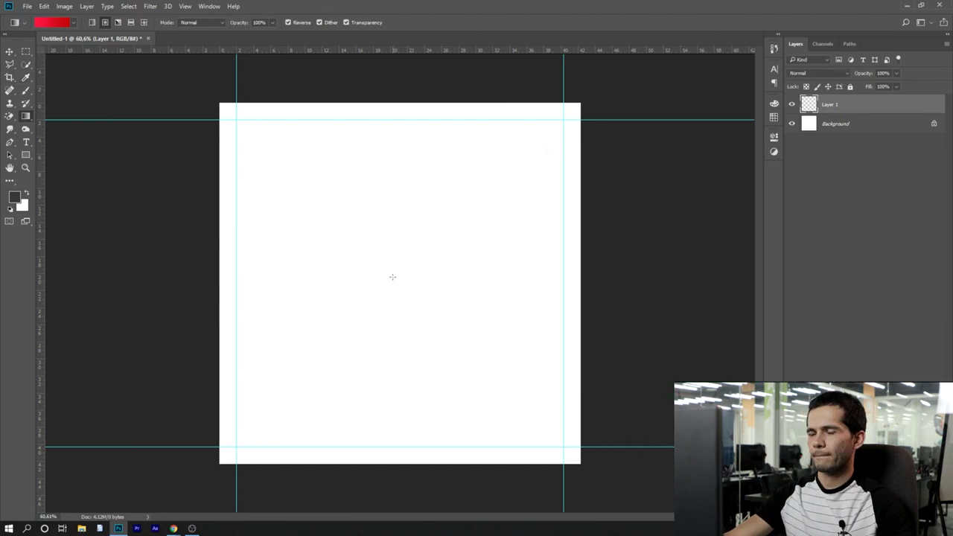
drag(392, 277, 611, 500)
key(ctrl+plus)
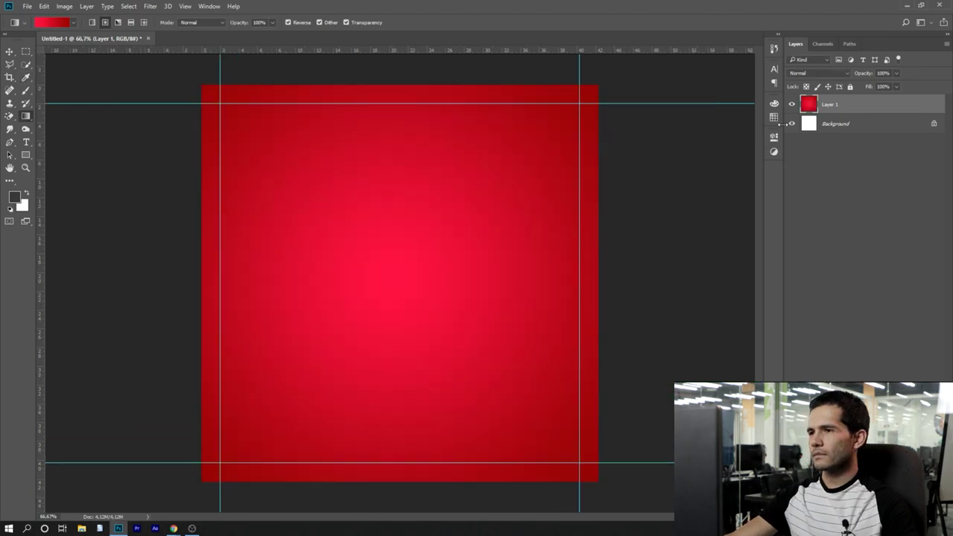
Shift a copy of the red gradient upward to form a floor line, and merge the two gradient layers
click(24, 53)
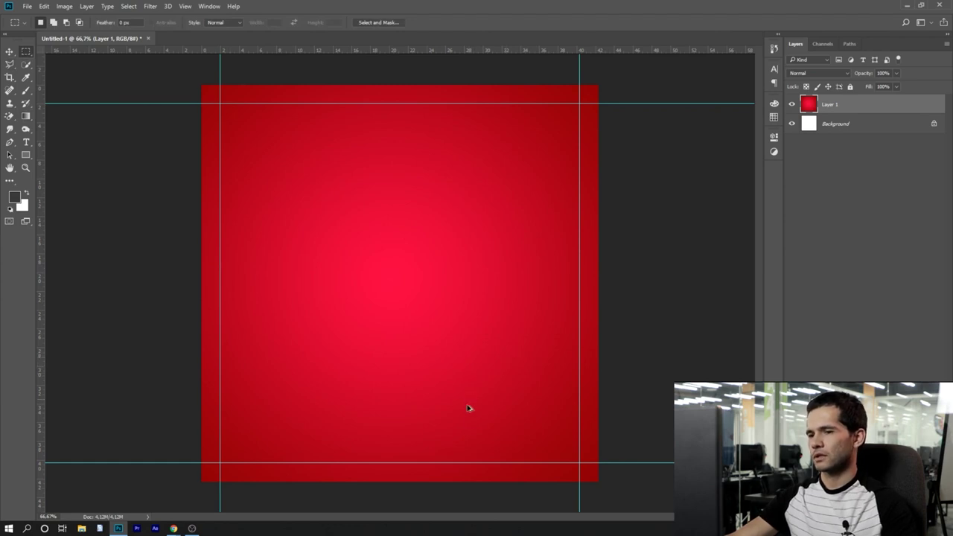
drag(484, 424, 480, 268)
drag(448, 271, 447, 264)
shift+click(859, 123)
right_click(860, 124)
click(766, 365)
Crop the merged background to the canvas bounds
click(10, 79)
click(343, 274)
key(Return)
Soften the floor line of the merged red background with a Gaussian Blur
click(26, 52)
click(150, 6)
mouse_move(190, 133)
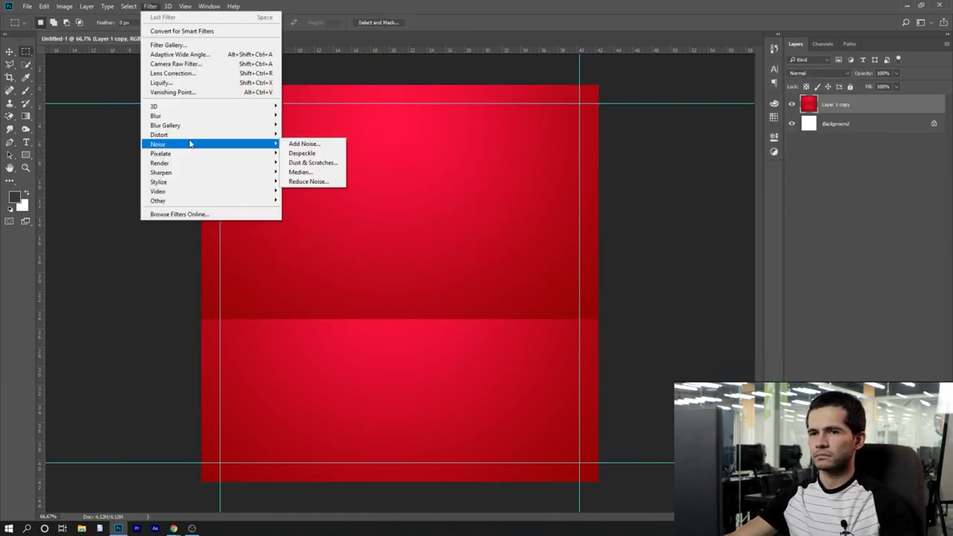
click(302, 155)
drag(474, 288, 481, 277)
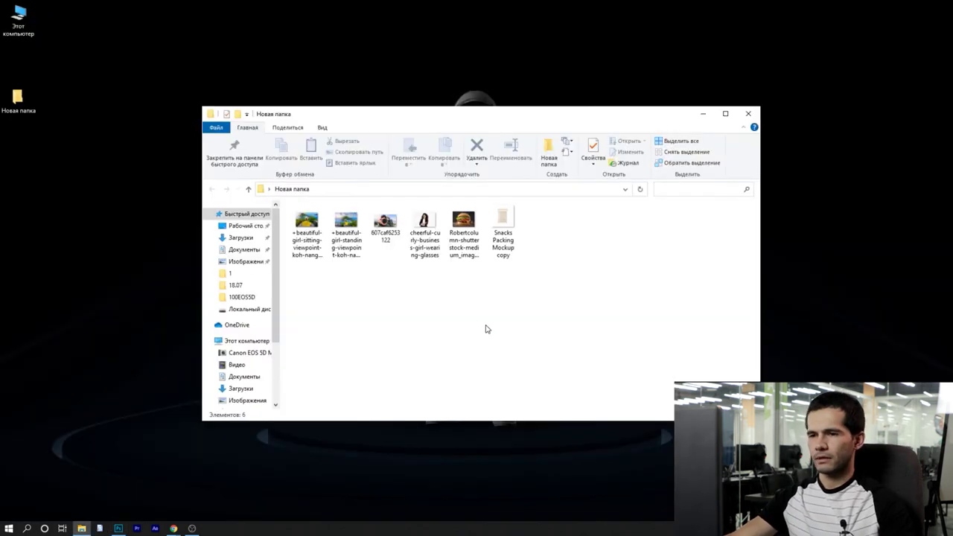
Open the burger photo from the image folder as its own document in Photoshop
scroll(442, 327, up, 2)
click(520, 246)
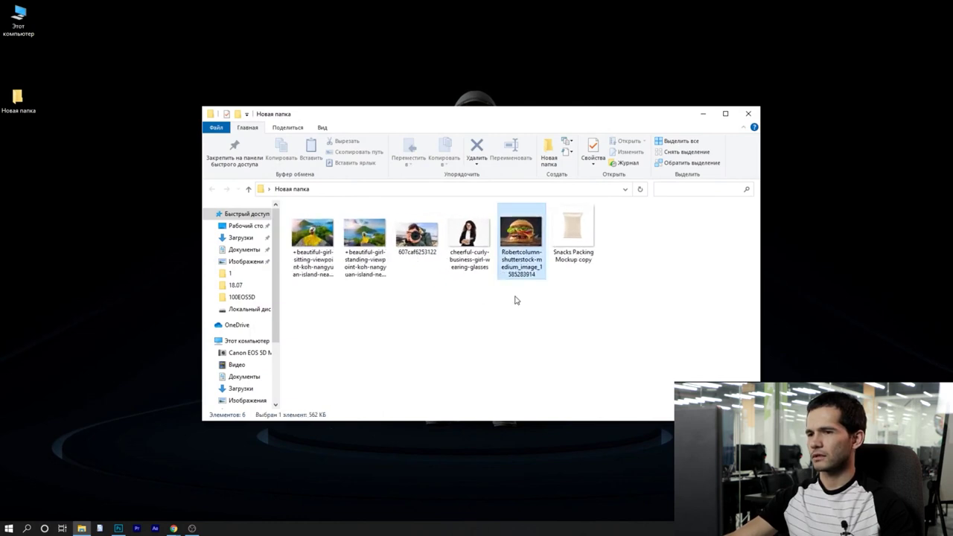
mouse_move(520, 233)
mouse_down()
mouse_move(162, 475)
mouse_move(120, 522)
mouse_move(237, 454)
mouse_move(394, 162)
mouse_move(177, 29)
mouse_up()
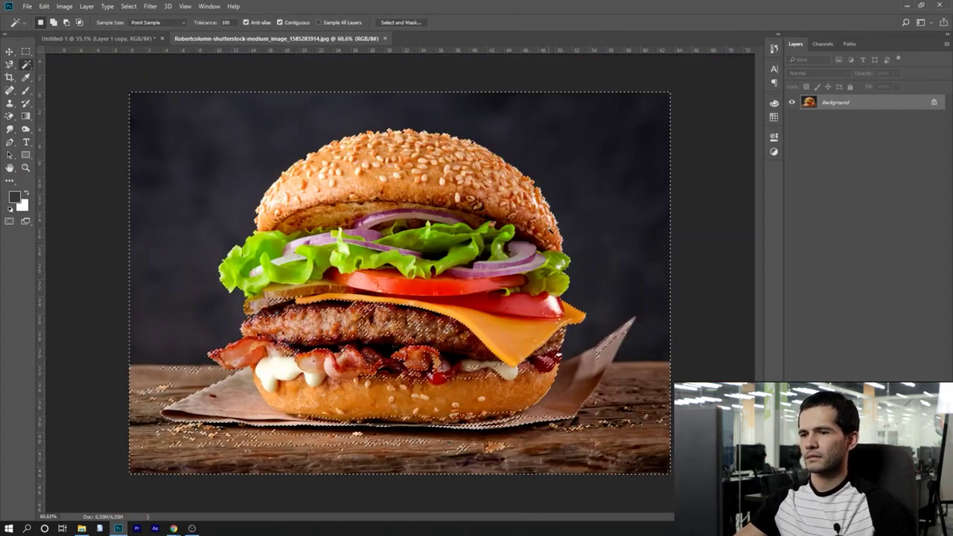
Trace the outline of the burger with the Magnetic Lasso
click(9, 65)
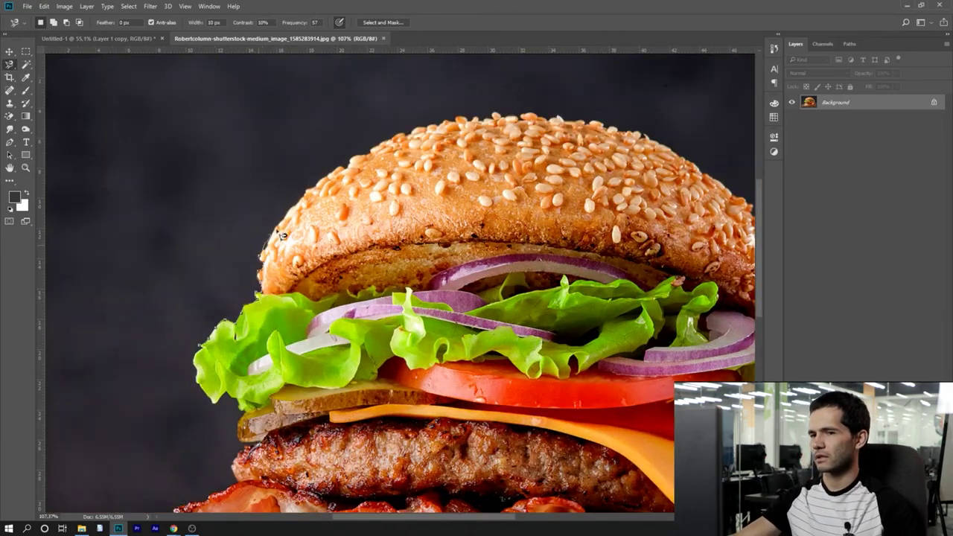
drag(750, 212, 460, 170)
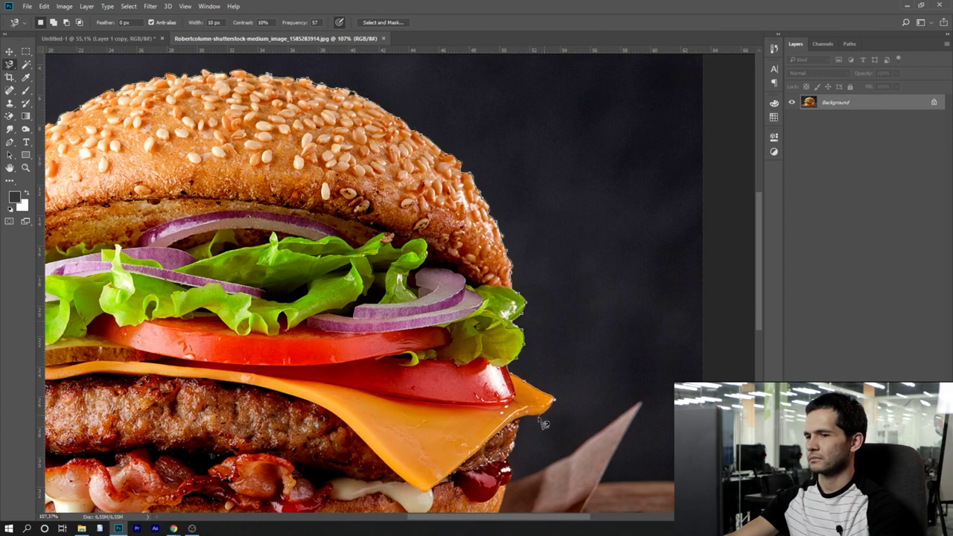
drag(508, 481, 568, 362)
drag(148, 473, 399, 480)
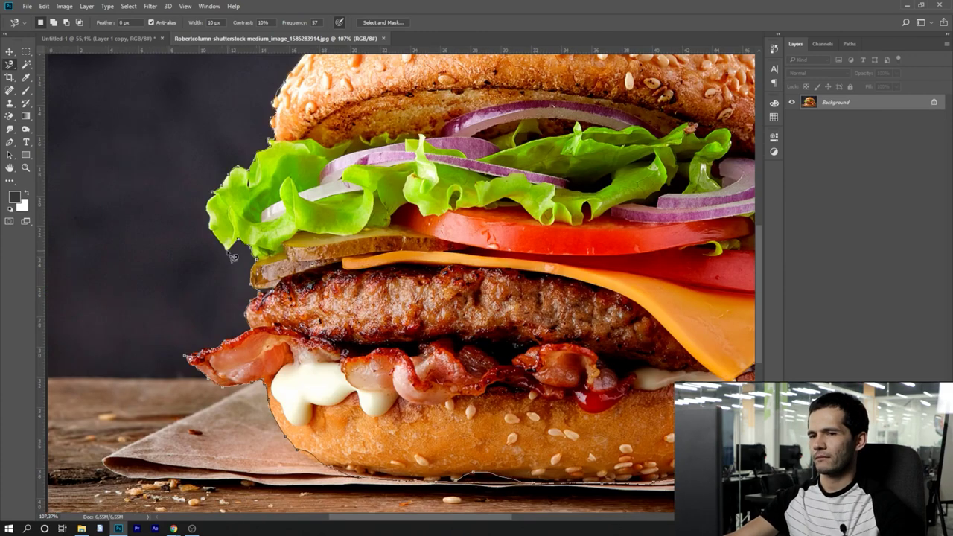
click(214, 195)
Clean up the burger selection along its lower edge with the Polygonal Lasso
scroll(216, 201, down, 7)
scroll(357, 417, up, 3)
key(shift+l)
key(shift+l)
scroll(365, 444, up, 5)
scroll(365, 428, down, 9)
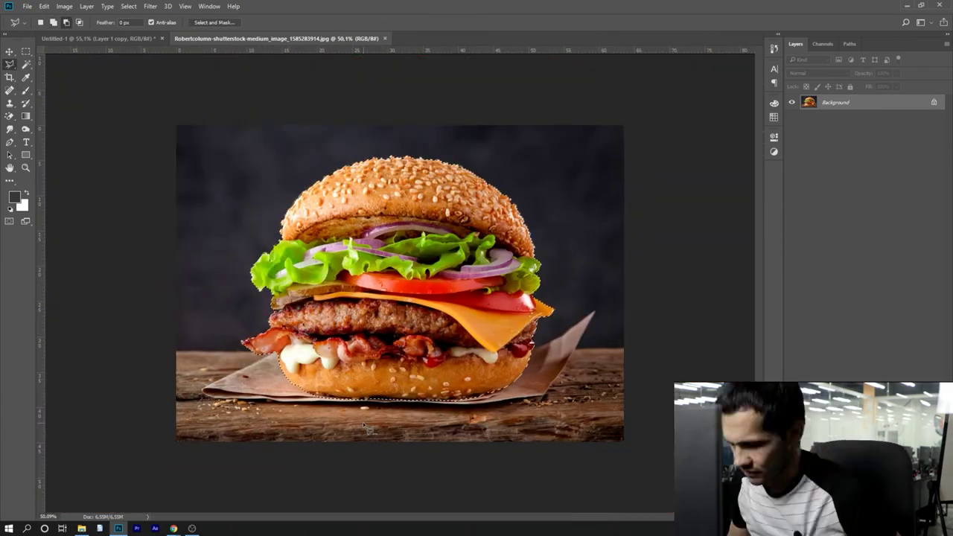
scroll(369, 425, down, 2)
scroll(403, 395, up, 2)
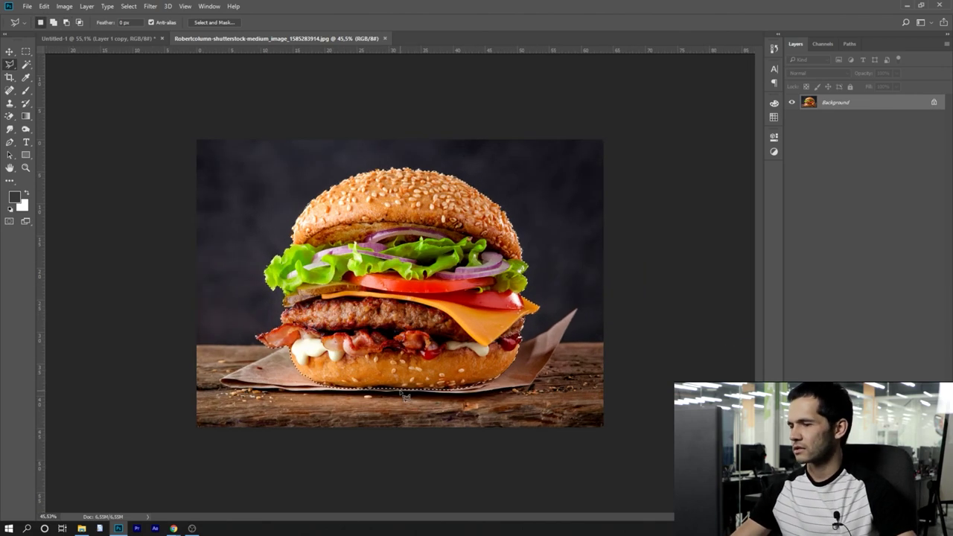
scroll(402, 395, up, 3)
scroll(403, 394, down, 3)
Check the selection in Select and Mask and bring the burger cutout into the Untitled-1 document, scaled down and tilted counterclockwise
key(ctrl+alt+r)
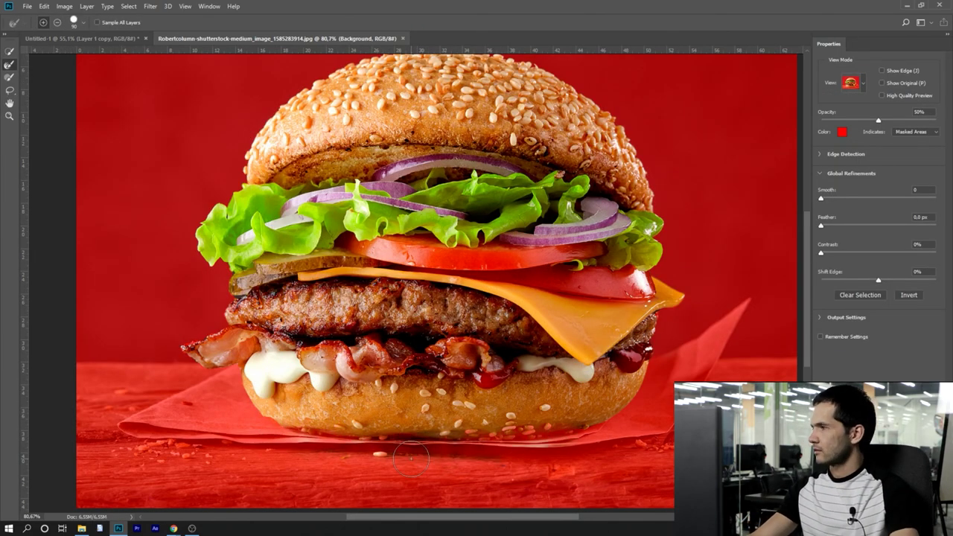
scroll(538, 440, down, 3)
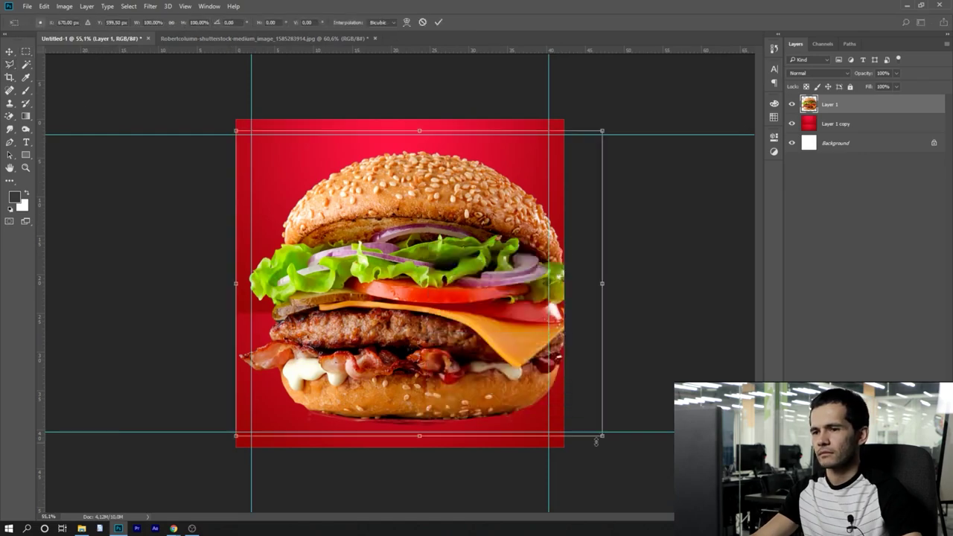
mouse_move(603, 446)
mouse_down()
mouse_move(555, 333)
mouse_move(474, 349)
mouse_move(558, 425)
mouse_move(521, 454)
mouse_move(537, 439)
mouse_up()
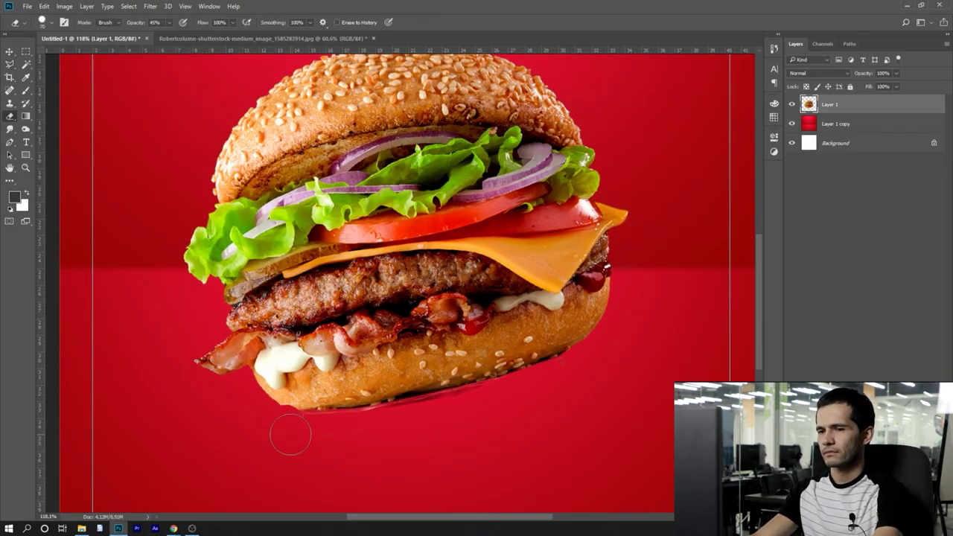
Outline a shadow shape beneath the burger with the Polygonal Lasso and fill it with black on a new layer
scroll(286, 433, down, 3)
key(l)
click(571, 426)
click(598, 411)
click(608, 385)
key(ctrl+shift+alt+n)
click(15, 197)
click(487, 208)
key(alt+BackSpace)
key(m)
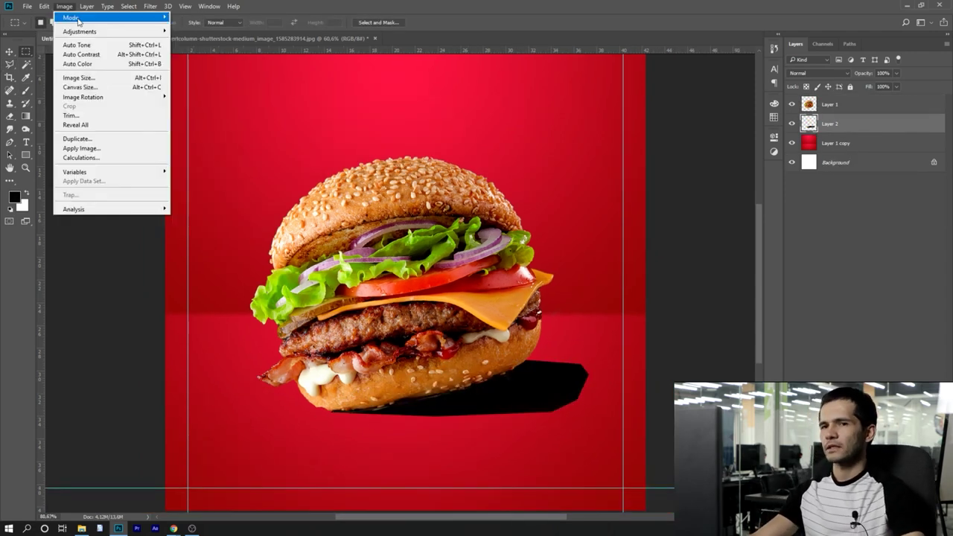
Blur the black shadow and fit it under the burger with Free Transform
click(223, 82)
key(Return)
key(ctrl+t)
drag(626, 350, 622, 330)
drag(610, 440, 599, 432)
drag(313, 440, 309, 443)
click(439, 22)
Set the shadow layer's opacity to 60% and duplicate the layer
drag(890, 74, 800, 90)
text(60)
key(Return)
scroll(453, 368, down, 4)
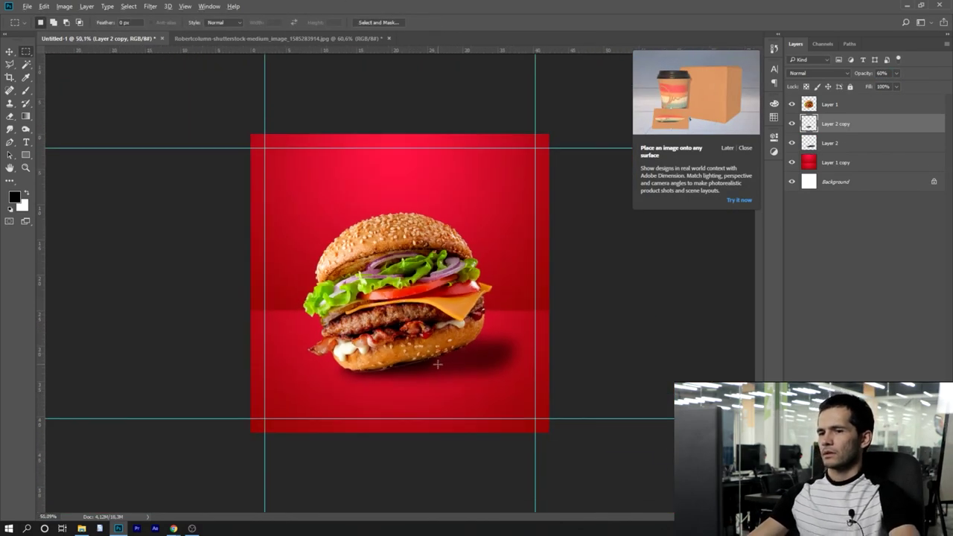
Adjust the duplicated shadow against the bottom of the burger with Free Transform
scroll(438, 364, up, 3)
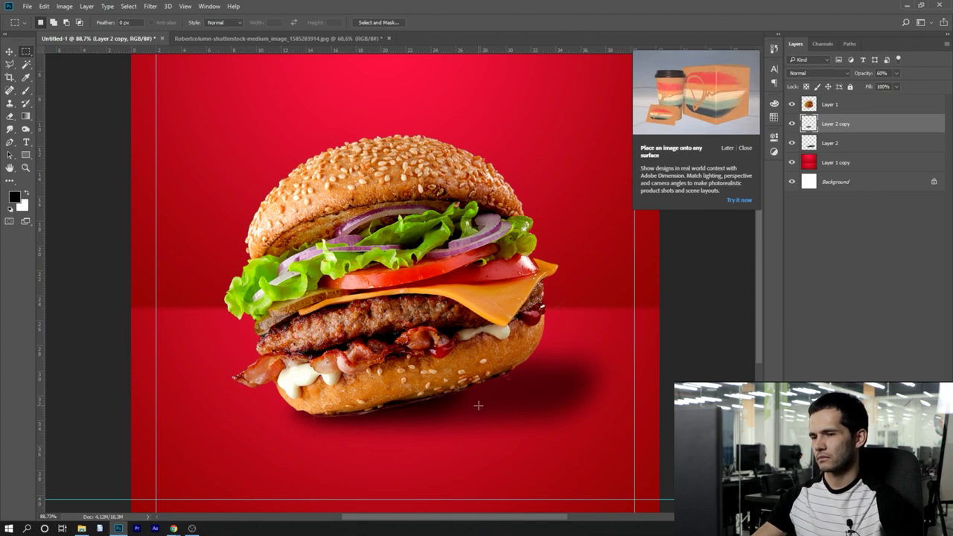
right_click(426, 408)
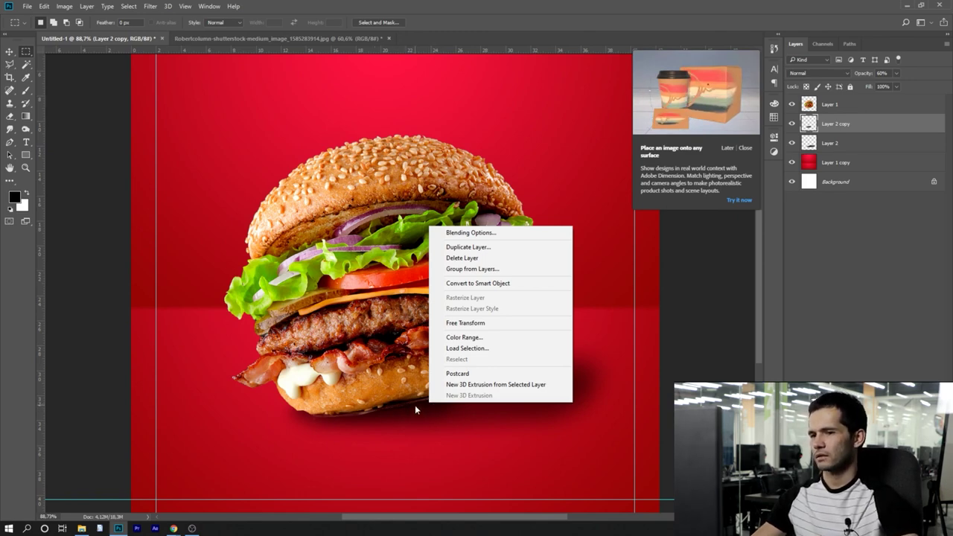
click(414, 406)
right_click(429, 409)
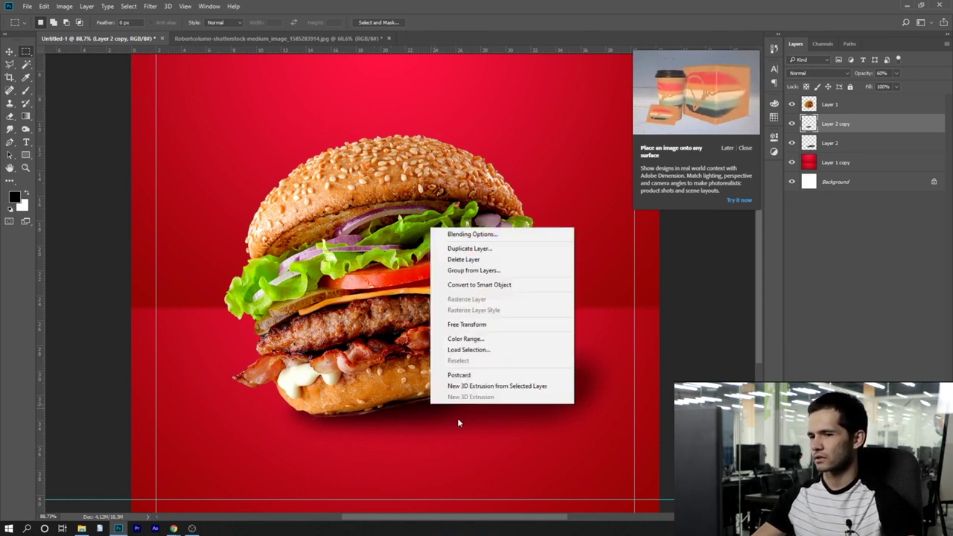
click(478, 325)
drag(484, 394, 516, 394)
key(Return)
scroll(481, 405, down, 4)
Apply a Gaussian Blur to the original shadow on Layer 2
click(831, 143)
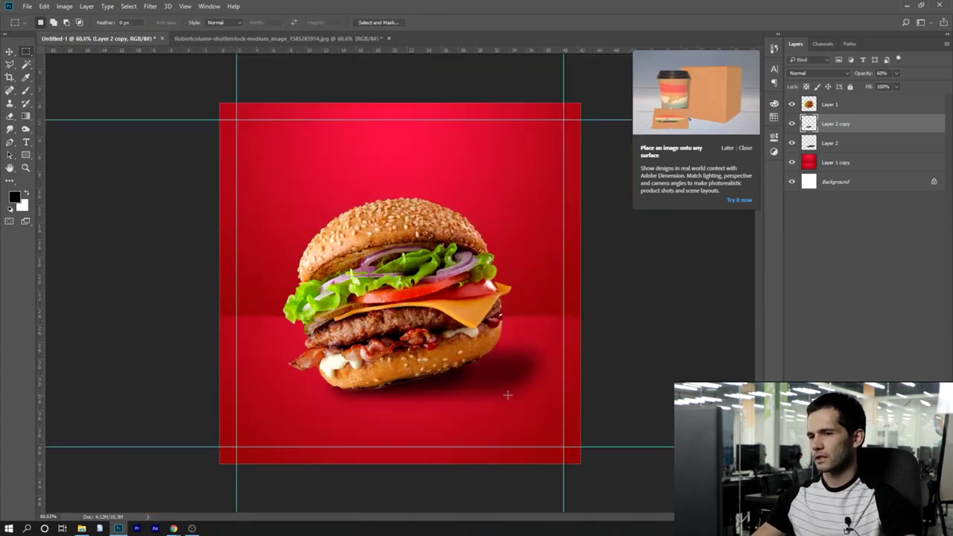
click(151, 6)
mouse_move(158, 116)
click(307, 154)
drag(604, 337, 599, 338)
click(683, 202)
scroll(397, 316, down, 4)
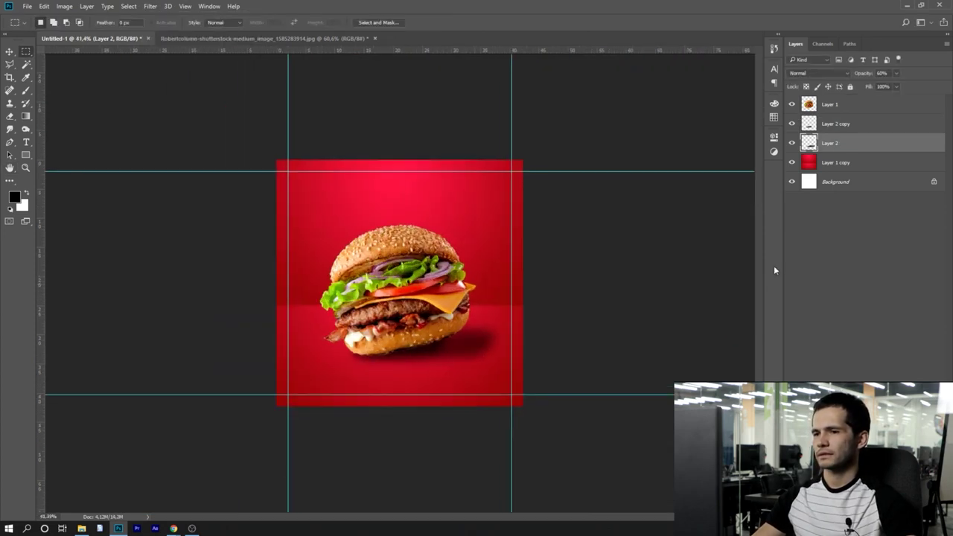
Merge Layer 2 and Layer 2 copy into a single shadow layer
ctrl+click(839, 125)
right_click(841, 125)
click(735, 366)
scroll(403, 289, down, 1)
Scale the burger and its shadow down together with Free Transform
ctrl+click(835, 106)
right_click(404, 267)
click(450, 362)
mouse_move(500, 221)
mouse_down()
mouse_move(470, 244)
mouse_move(490, 228)
mouse_up()
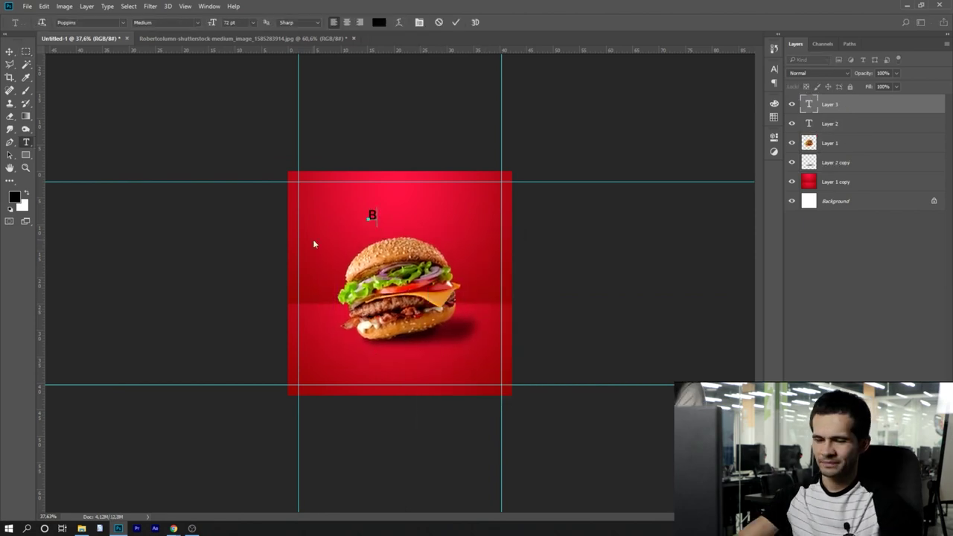
Add the heading "BURGER" in Montserrat ExtraBold Italic, enlarge it and centre it above the burger
text(BURGER)
key(ctrl+Return)
key(ctrl+t)
drag(428, 227, 526, 261)
key(Return)
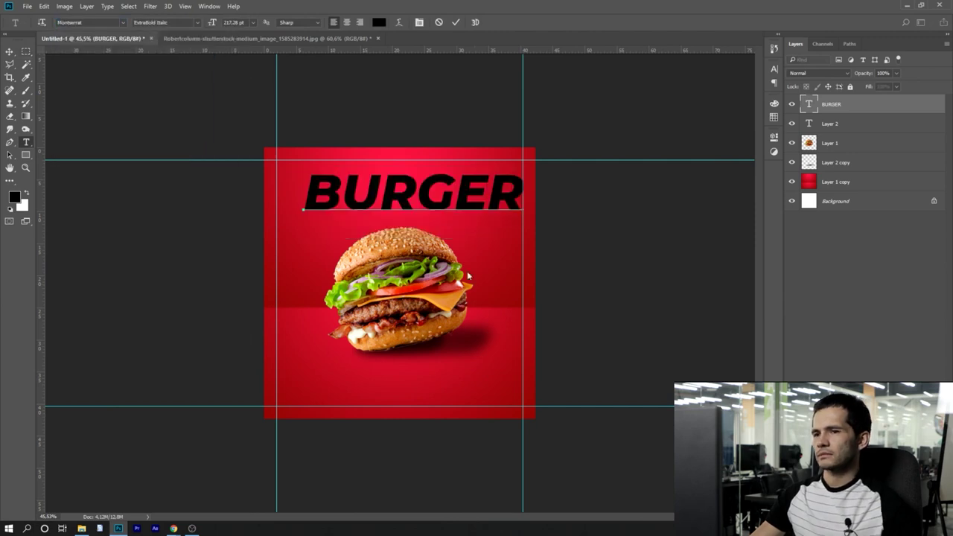
key(m)
drag(449, 274, 425, 254)
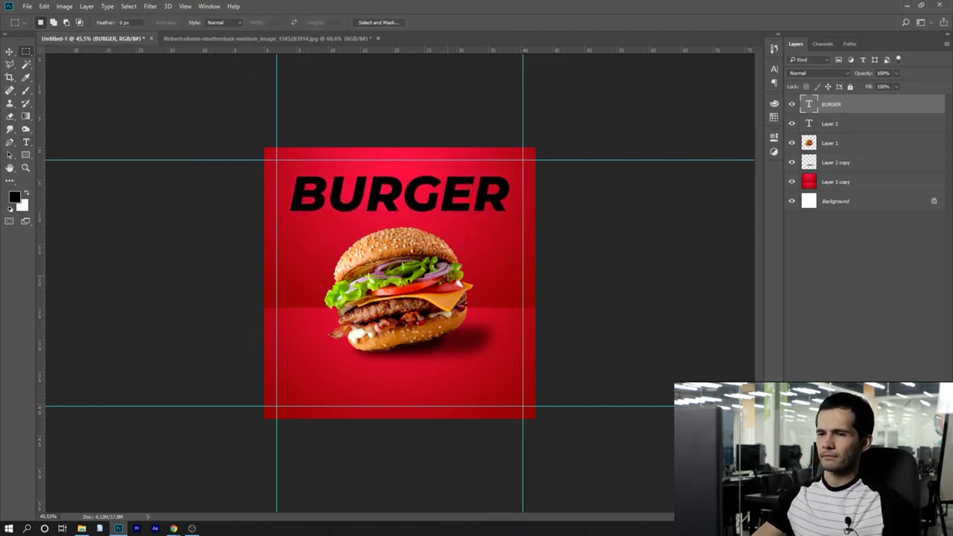
Switch to Chrome, open dafont.com and look through the Basic > Sans serif fonts
mouse_move(173, 528)
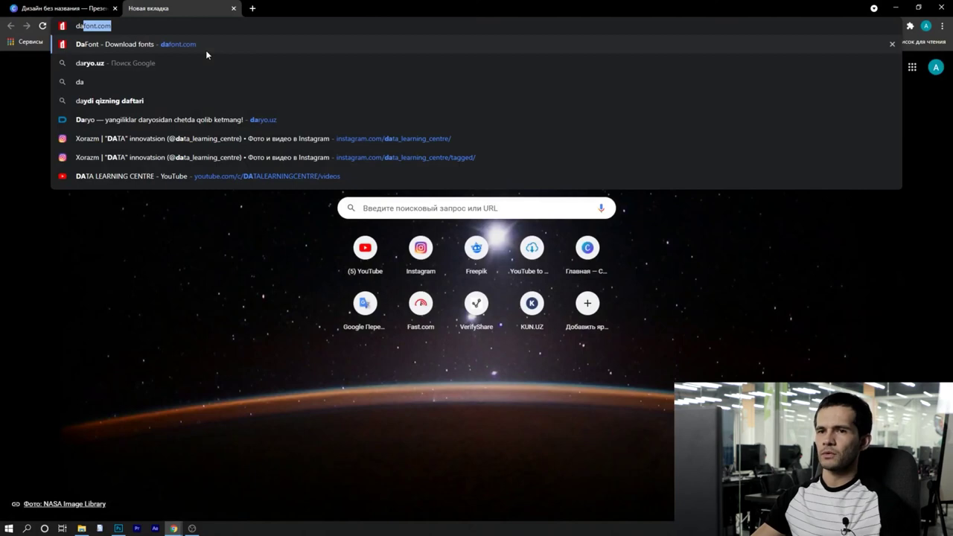
key(Return)
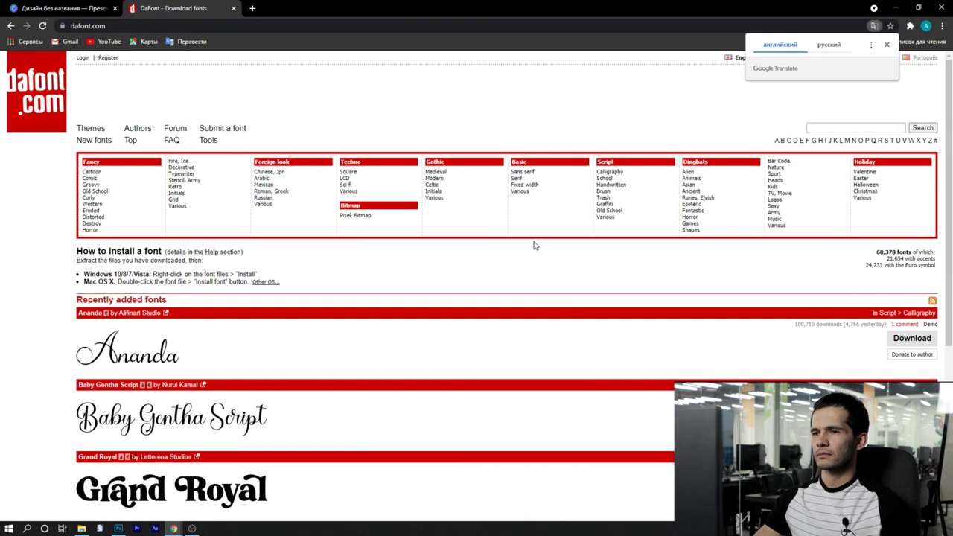
click(525, 172)
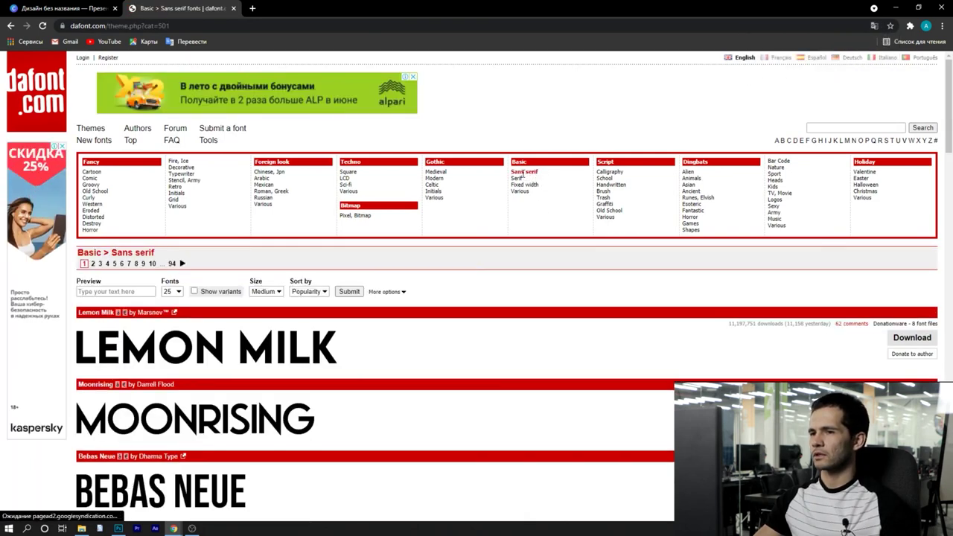
scroll(234, 362, down, 5)
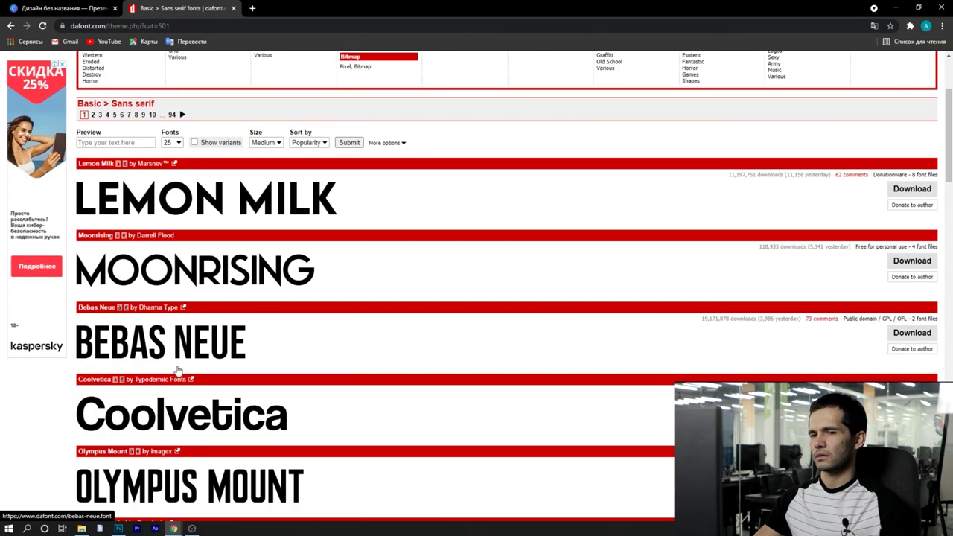
scroll(234, 359, down, 5)
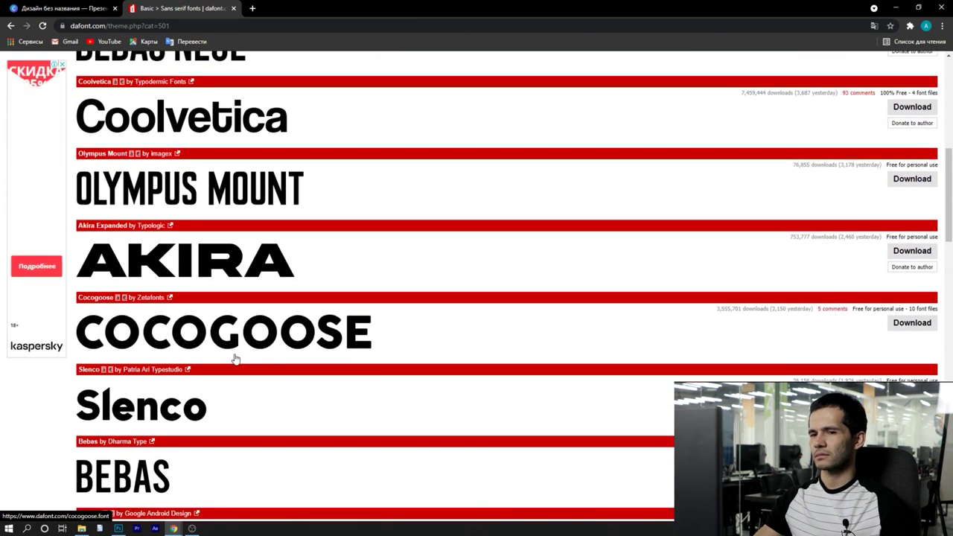
scroll(233, 358, up, 10)
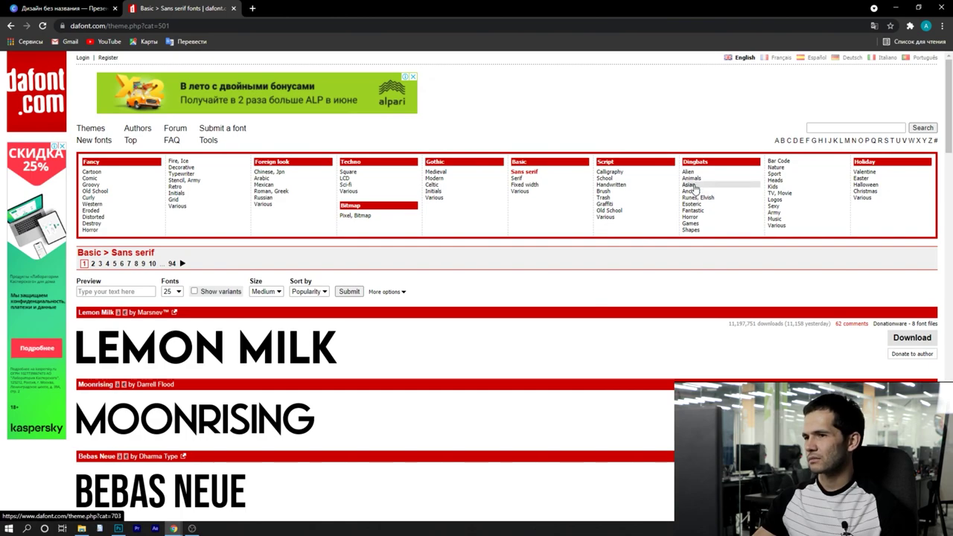
Browse the Script > Brush fonts with the preview text "BURGER" through to page 4
click(619, 194)
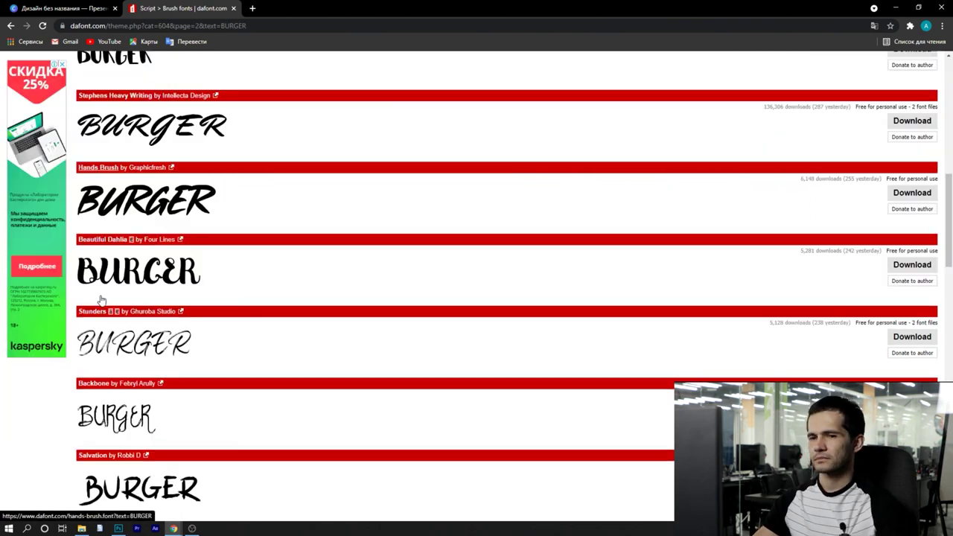
scroll(210, 375, down, 5)
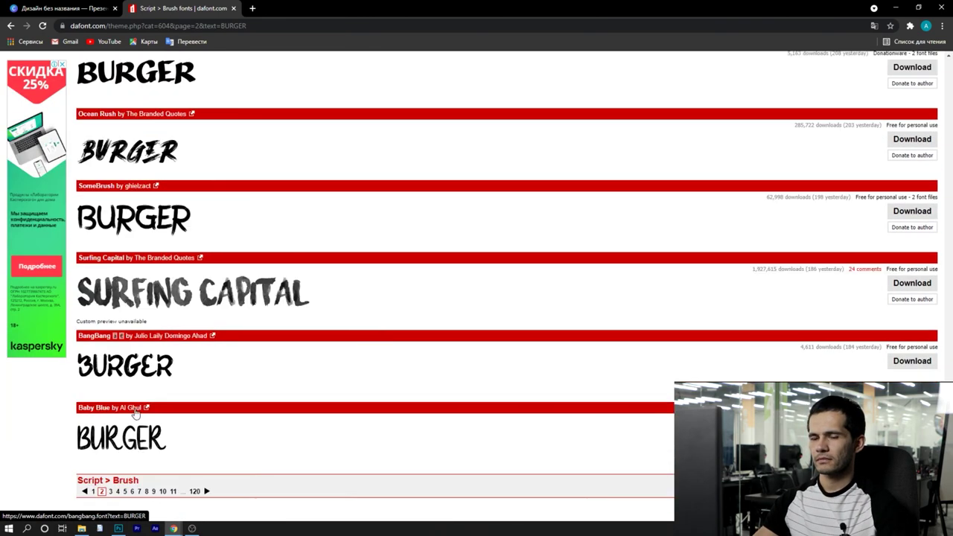
click(100, 490)
scroll(210, 374, down, 10)
scroll(210, 375, down, 10)
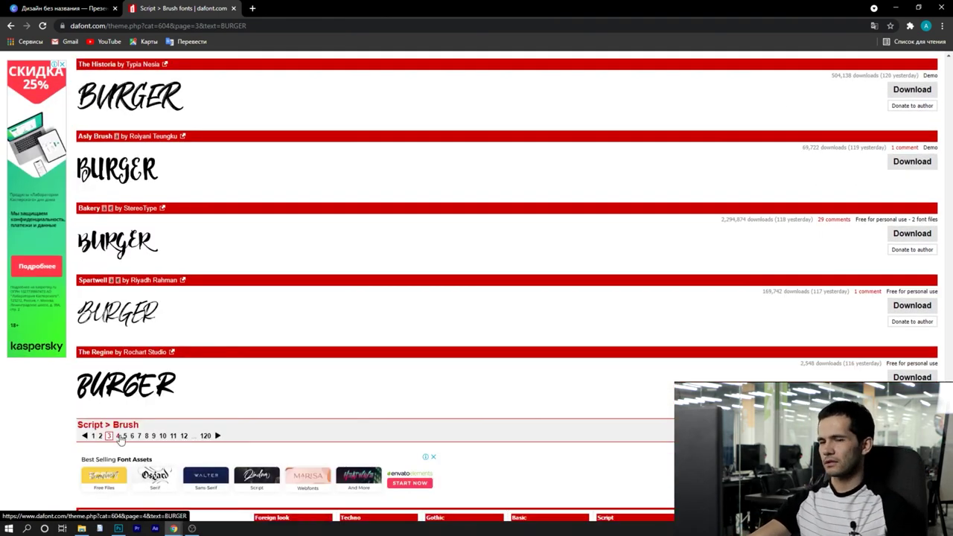
click(109, 485)
scroll(121, 313, down, 10)
Download the Third Rail font and install it from its archive
click(914, 251)
key(Return)
double_click(270, 195)
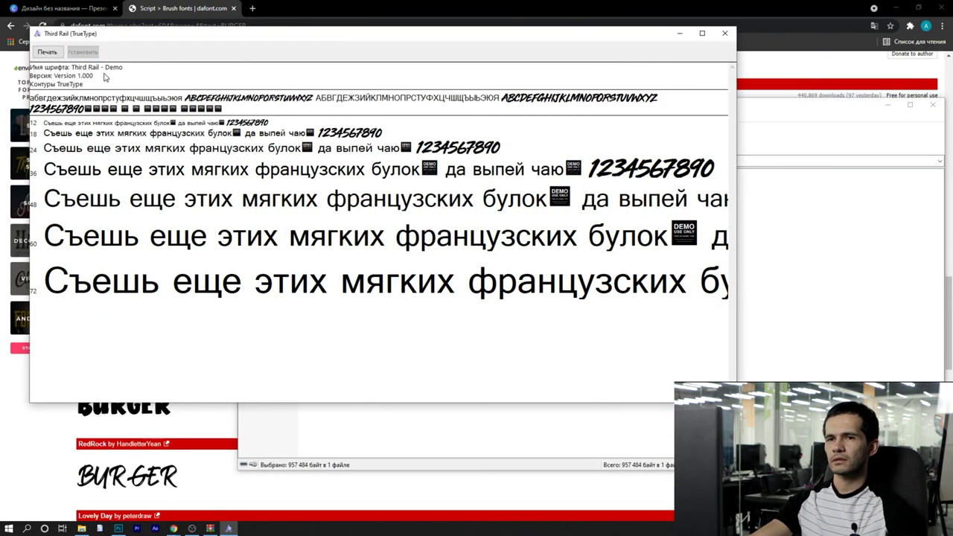
click(726, 33)
Switch to Photoshop and set the "BURGER" heading's font to Third Rail - Demo
click(119, 529)
click(97, 24)
text(Thid)
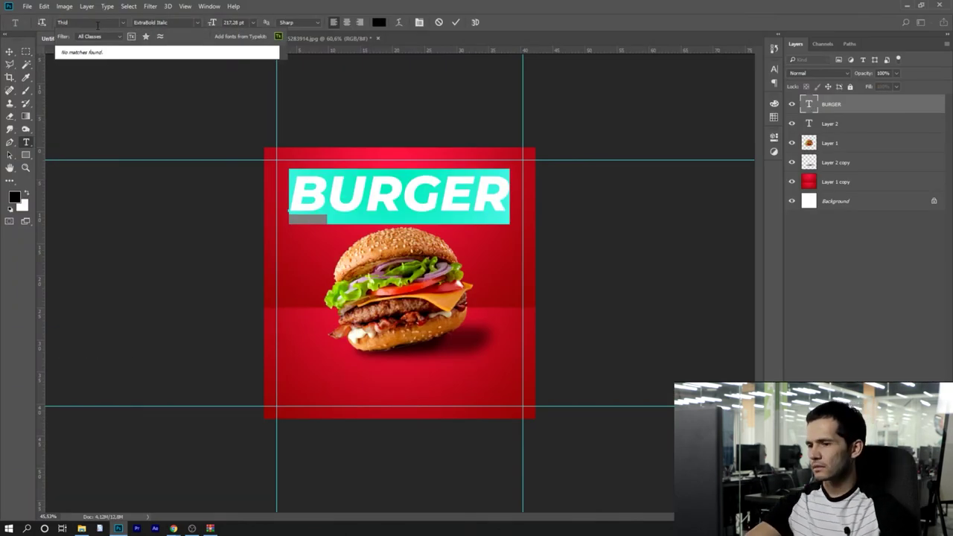
key(Escape)
click(81, 23)
text(Thi)
click(210, 528)
click(118, 529)
click(89, 23)
text(Thi)
click(104, 55)
Duplicate the heading below the burger and replace the copy's text with the first digits of the contact phone number
click(26, 52)
key(ctrl+t)
drag(447, 198, 436, 389)
key(Return)
double_click(810, 102)
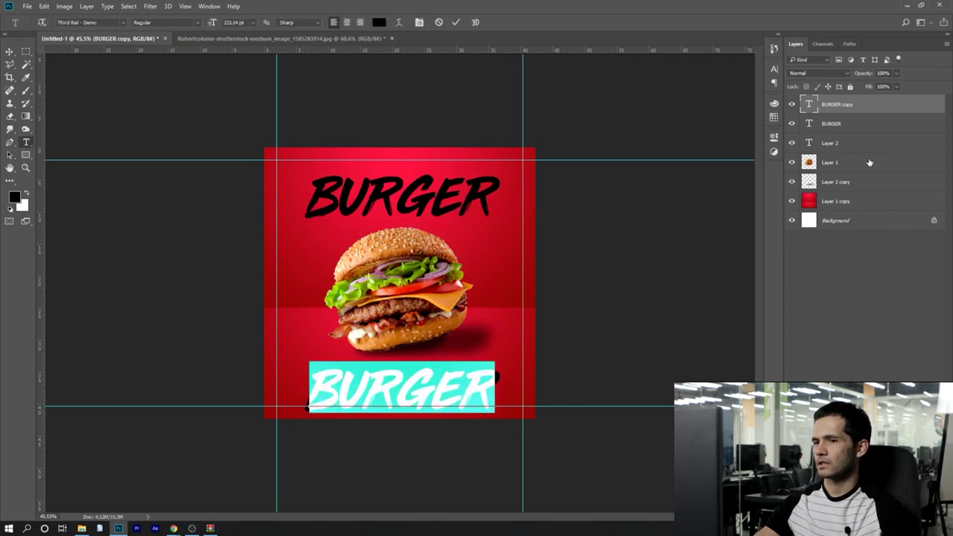
text(99)
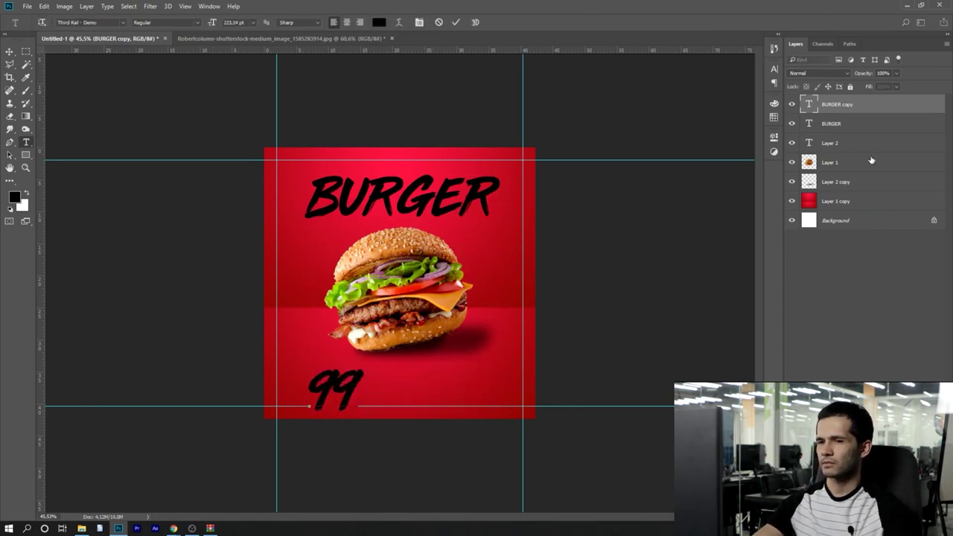
Set the phone number text to Arial Black and move it up slightly
key(ctrl+a)
click(107, 22)
text(arial)
key(Return)
click(198, 22)
click(188, 73)
click(381, 388)
drag(433, 350, 430, 339)
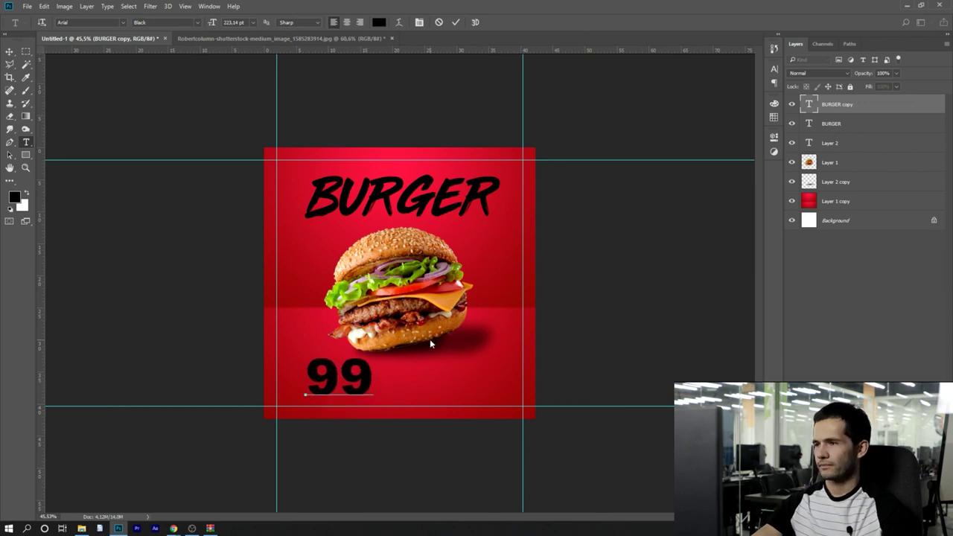
Complete the phone number text and scale it down to about 66 pt, centred below the burger
text(123)
click(27, 142)
click(484, 380)
text(67)
right_click(412, 372)
click(448, 293)
drag(570, 354, 455, 382)
key(Return)
Draw a rounded rectangle about 674 × 115 px with 50 px corner radii over the phone number
key(ctrl+0)
right_click(26, 155)
click(66, 165)
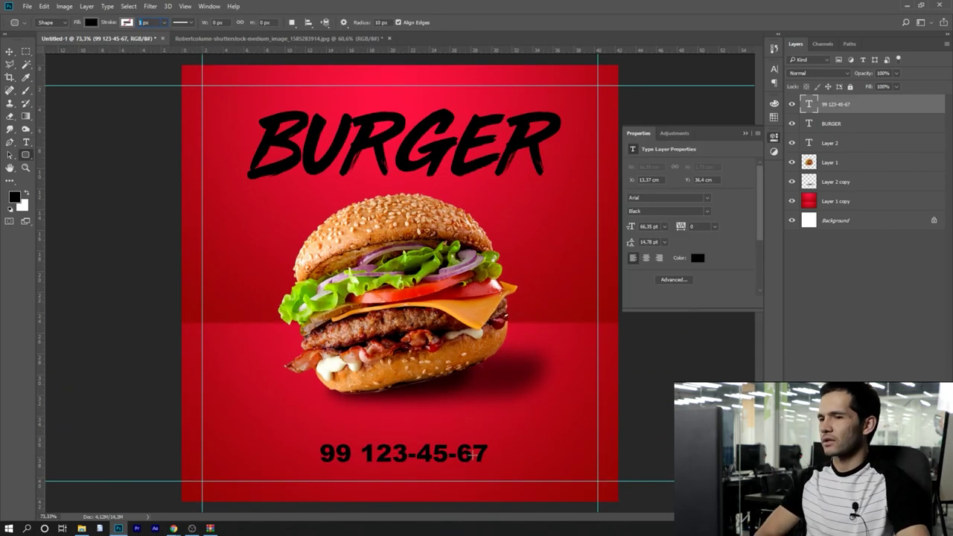
click(429, 228)
key(Tab)
key(Tab)
text(50	50	50	50)
click(416, 221)
click(449, 244)
key(ctrl+z)
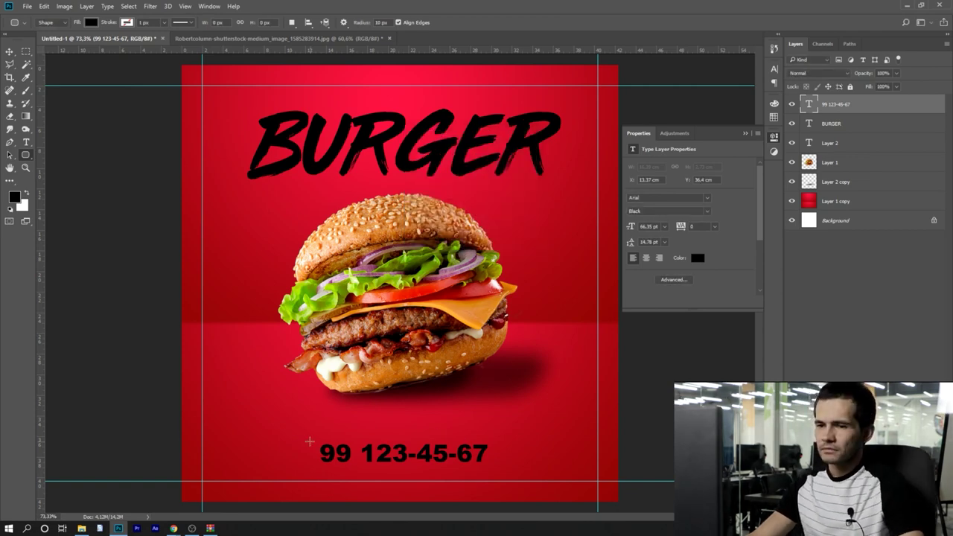
drag(187, 420, 432, 461)
drag(328, 445, 422, 457)
Add a white Stroke effect to the rounded rectangle and set its fill to 0%
double_click(903, 105)
click(495, 112)
click(823, 48)
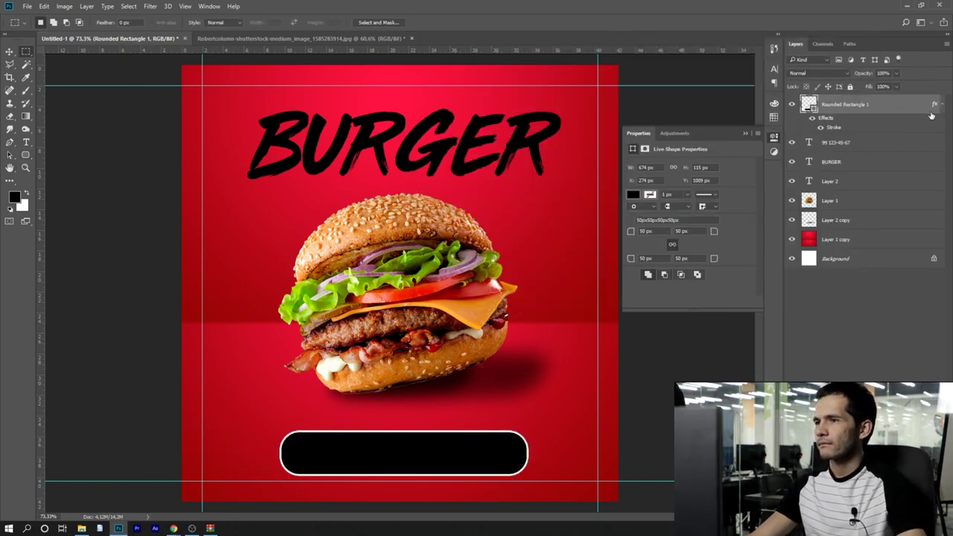
click(896, 86)
drag(899, 100, 844, 100)
Scale the rounded outline down to about 519 × 93 px so it closely frames the phone number
key(ctrl+t)
click(920, 528)
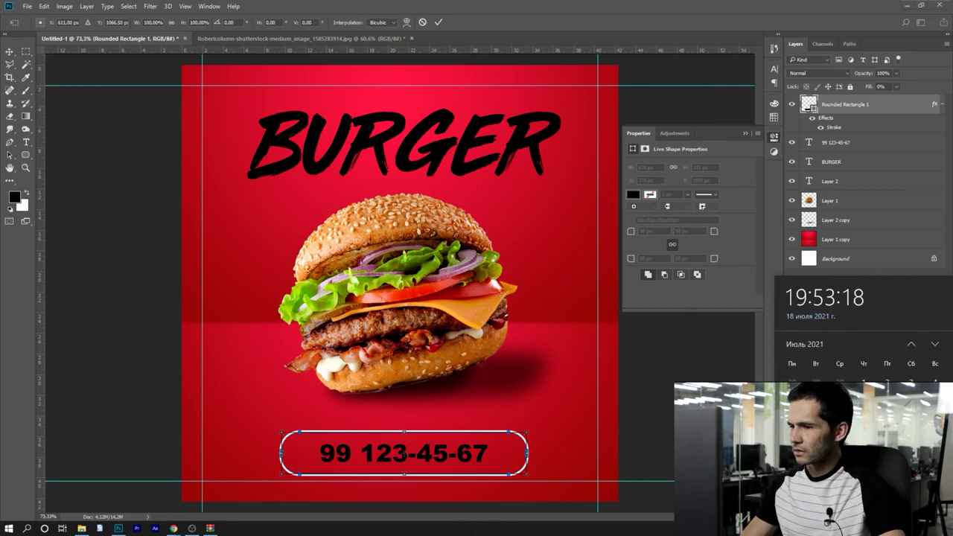
drag(528, 432, 500, 436)
key(Return)
scroll(411, 455, up, 5)
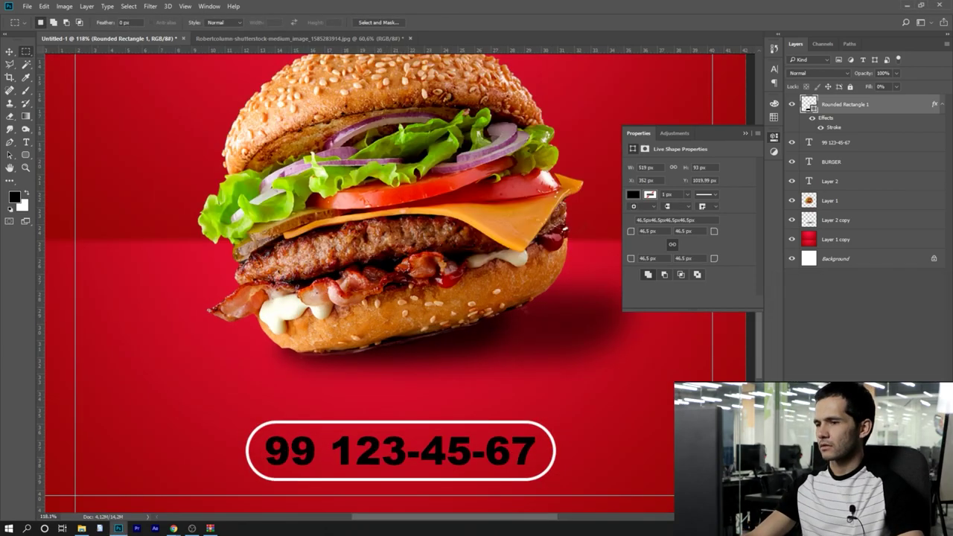
Rasterize the rounded outline together with its stroke into a plain pixel layer
right_click(854, 105)
click(778, 222)
right_click(854, 105)
click(778, 376)
Place a vertical guide through the canvas centre and align the rounded outline on it
scroll(404, 436, down, 6)
key(ctrl+a)
drag(40, 283, 400, 283)
scroll(360, 421, up, 3)
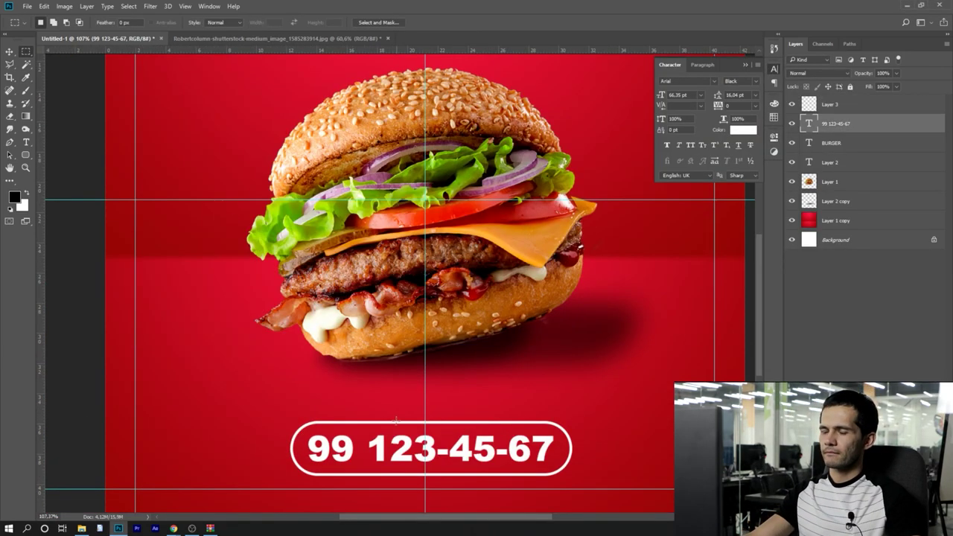
drag(355, 416, 494, 432)
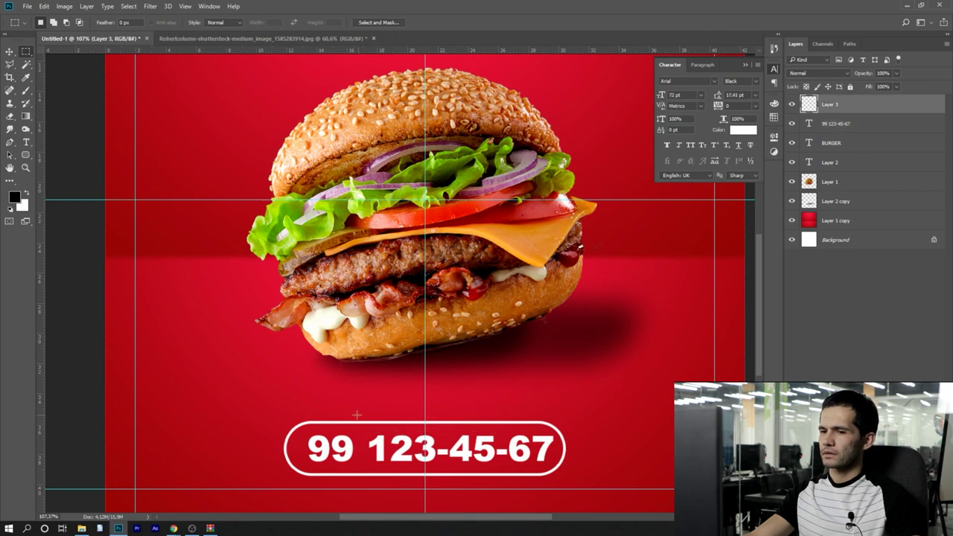
Add the text "MUROJAT UCHUN" in white Arial Black and scale it down above the phone number
key(t)
click(379, 403)
text(MUROJAT UCHUN)
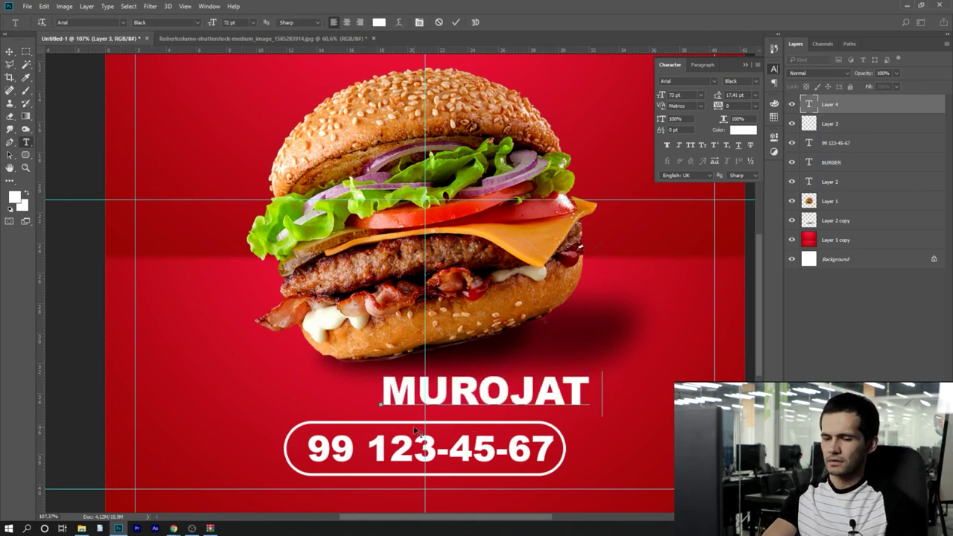
key(ctrl+Return)
key(ctrl+t)
drag(571, 392, 484, 400)
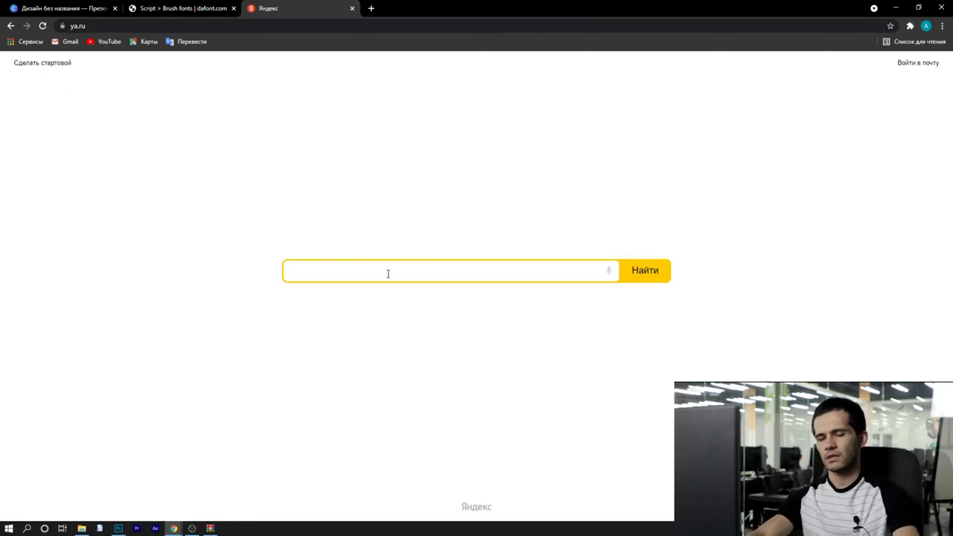
Search Yandex for "leaf white background" in Chrome and open the single green leaf photo from the image results
key(BackSpace)
text(Le)
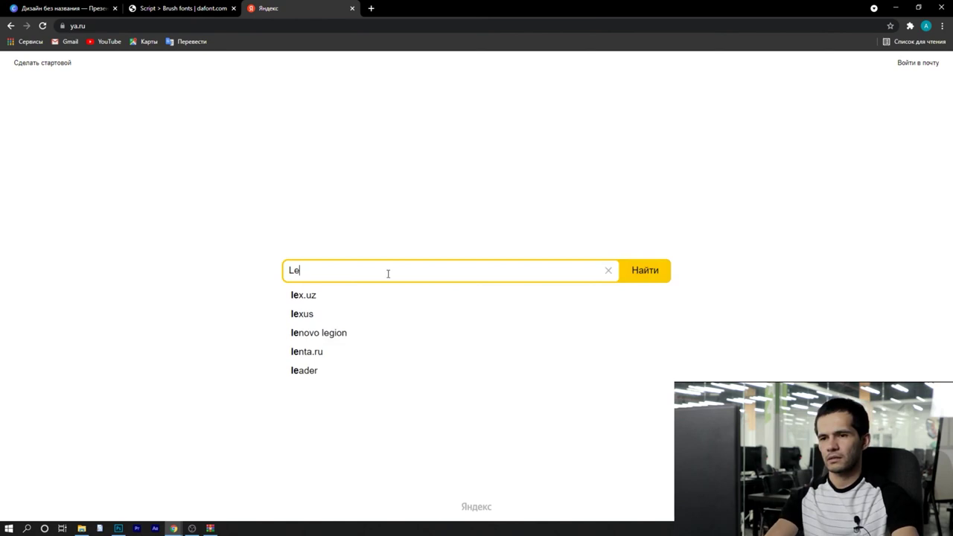
text(af)
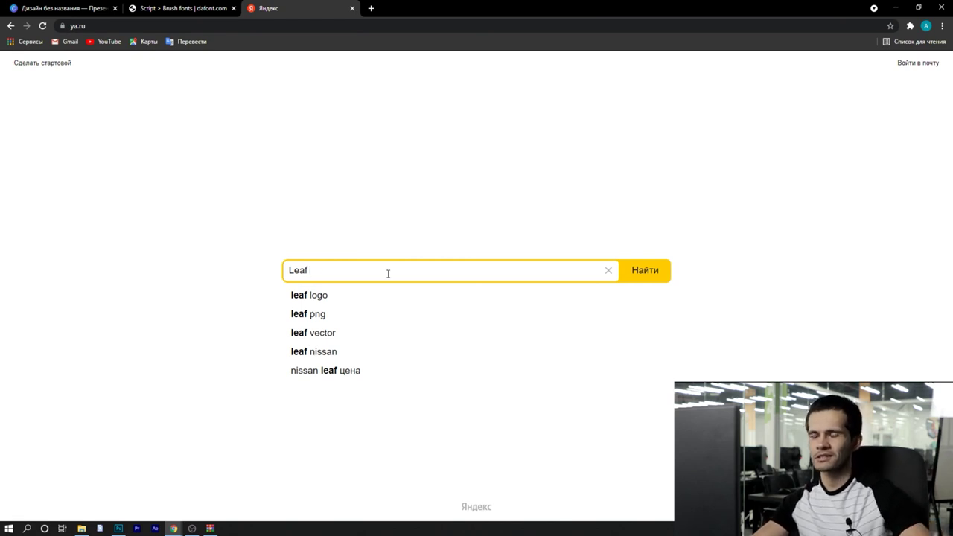
text(whit bacground)
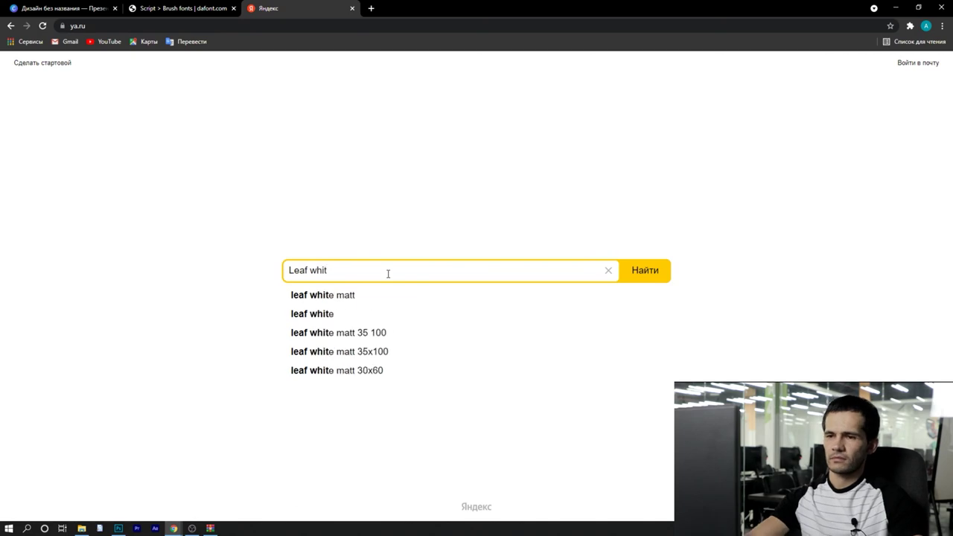
key(Return)
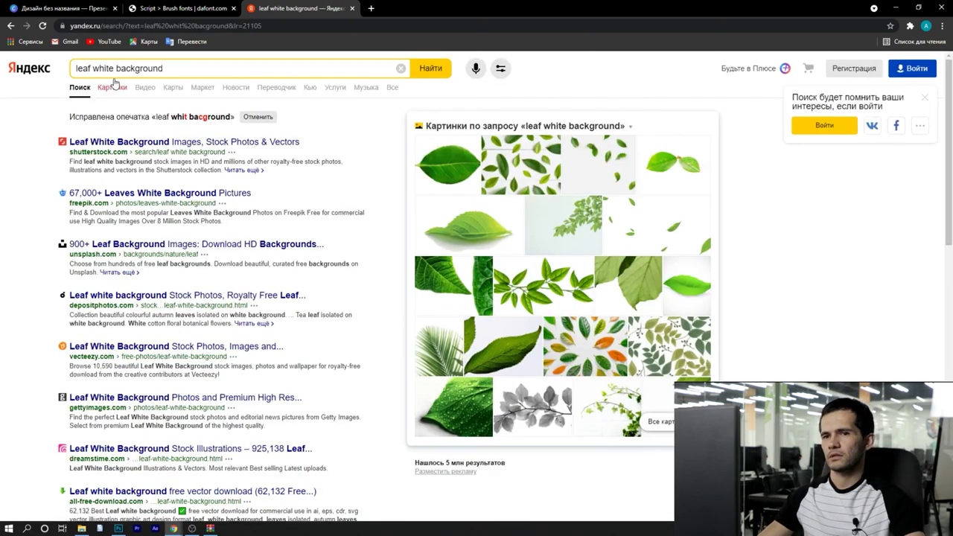
click(663, 426)
click(54, 173)
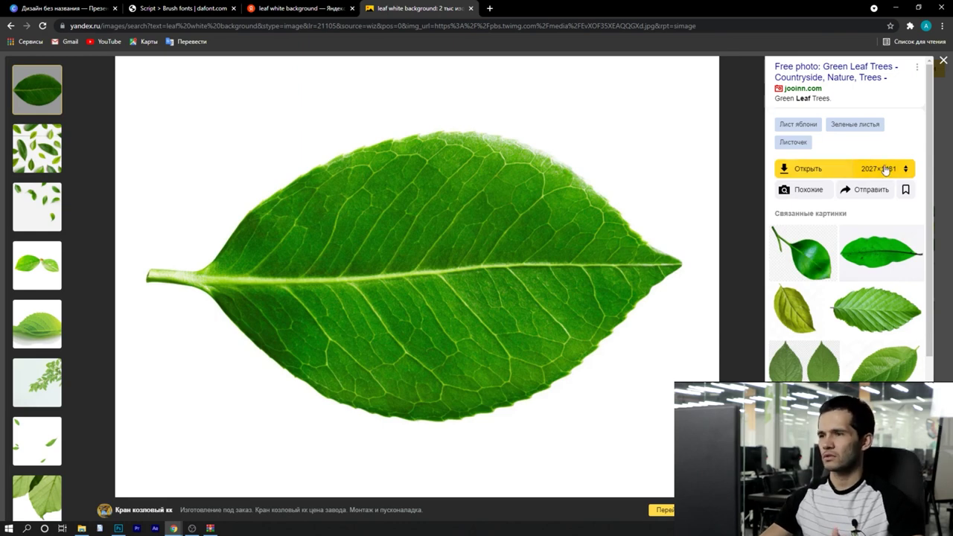
Copy the leaf image, paste it into the burger post in Photoshop and scale it to 16.63% with Free Transform
right_click(388, 261)
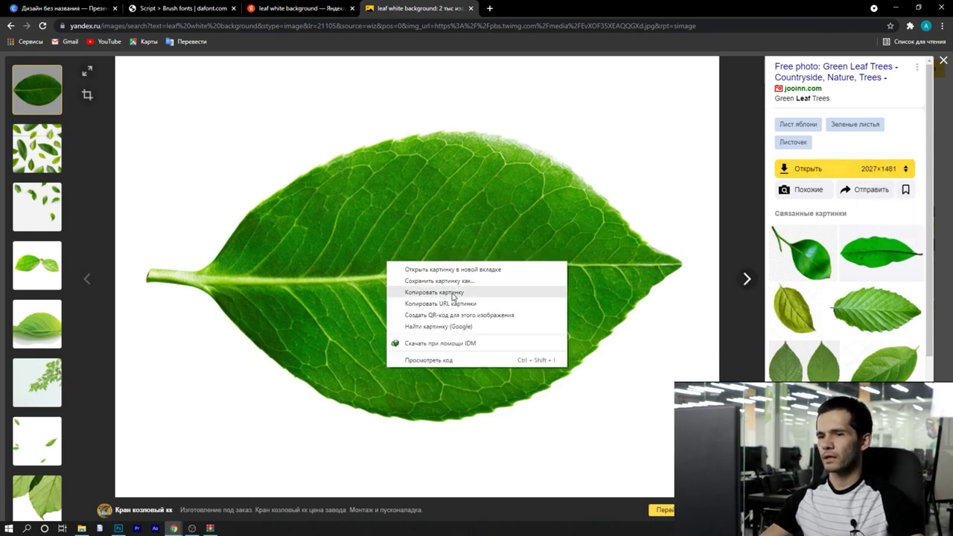
click(454, 294)
click(118, 529)
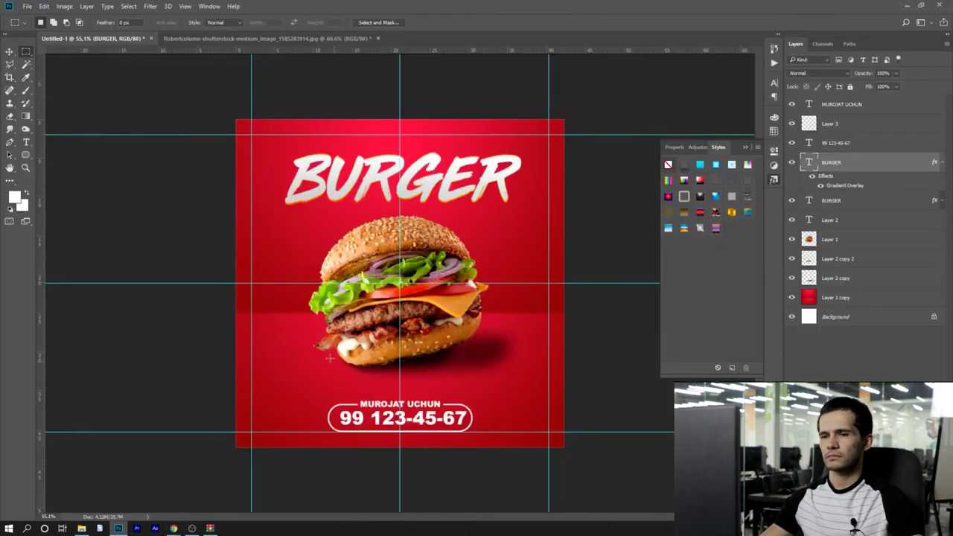
key(ctrl+v)
right_click(415, 339)
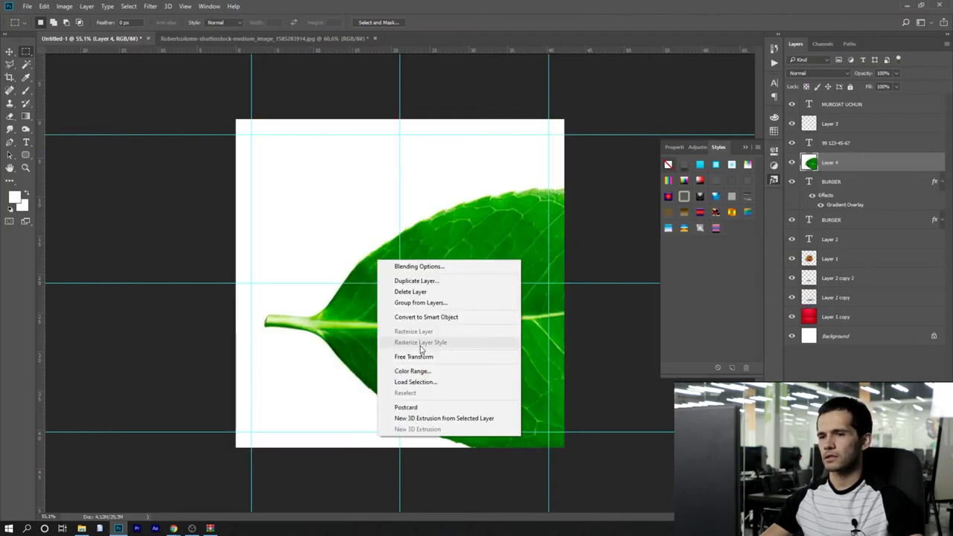
click(413, 357)
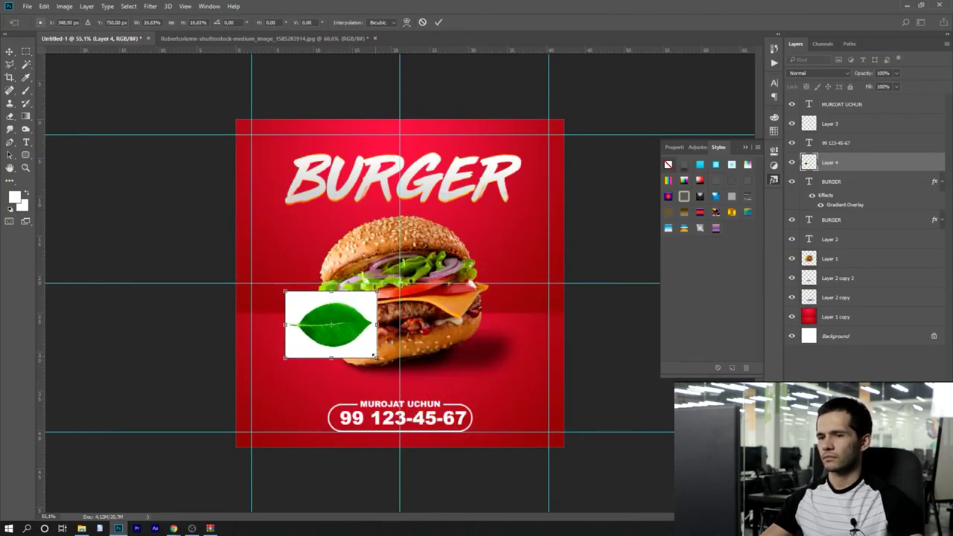
Select the white background around the leaf with the Magic Wand and Polygonal Lasso tools
key(w)
click(255, 341)
drag(231, 378, 303, 379)
key(l)
click(279, 365)
click(295, 351)
click(225, 348)
click(224, 362)
Cut out the leaf with Select and Mask, rotate it and place it partly off the canvas's lower left edge
scroll(261, 369, down, 6)
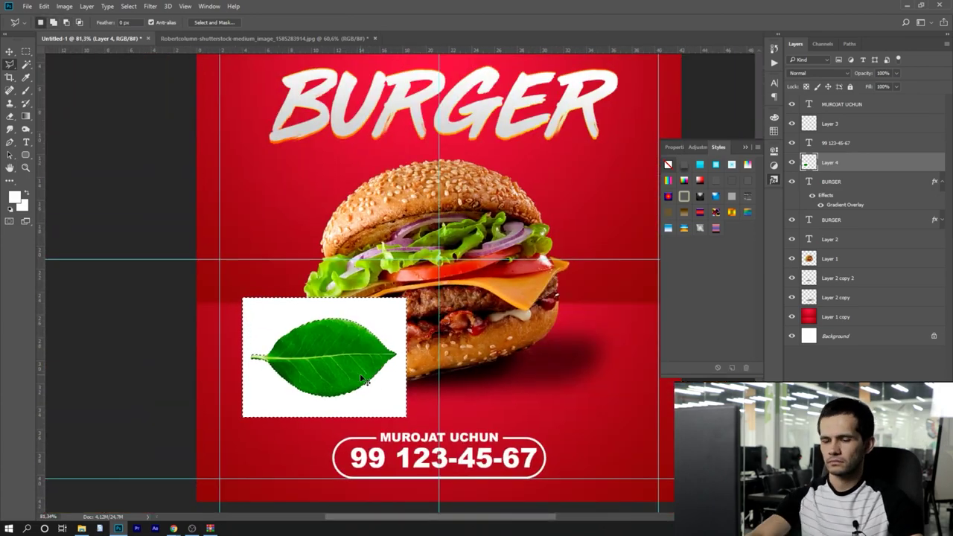
key(ctrl+alt+r)
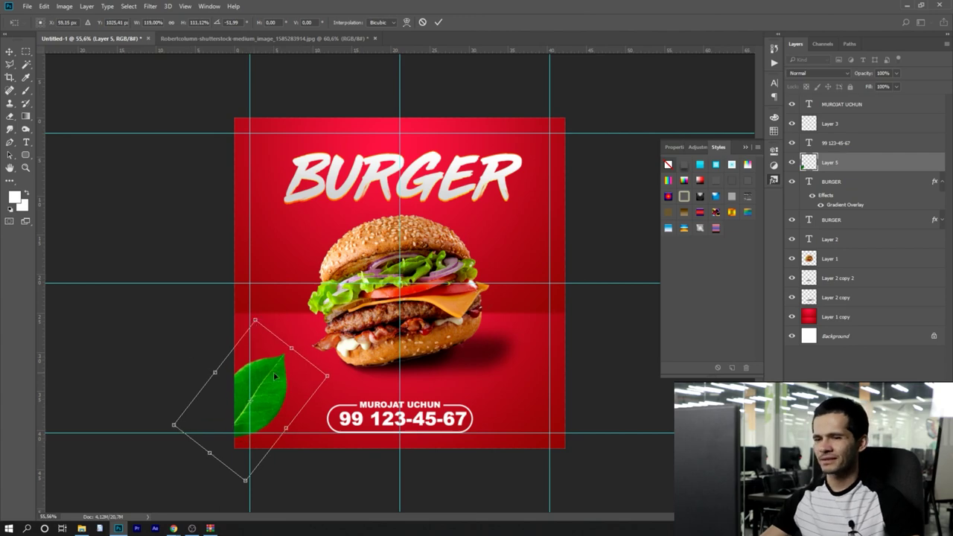
key(Return)
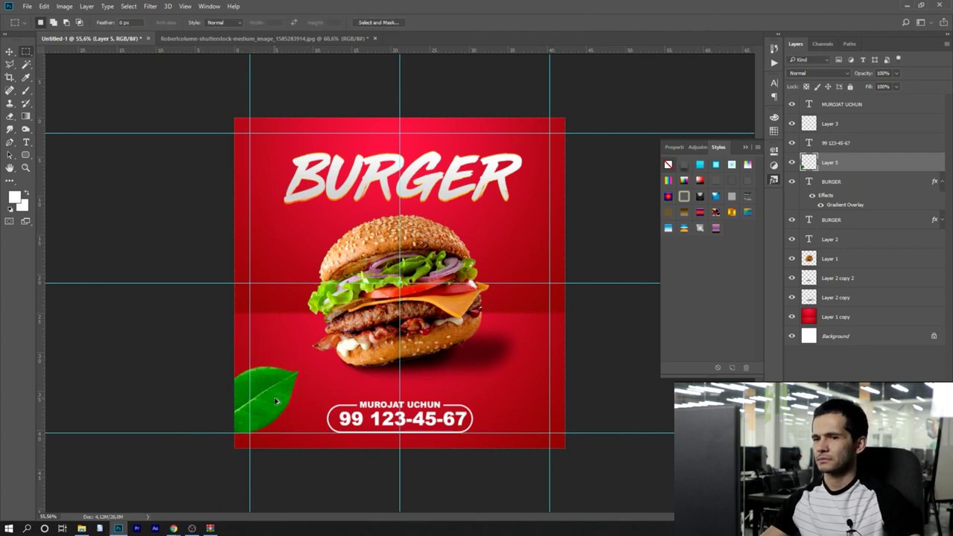
Duplicate the leaf, bring both leaf layers above the text layers, hide the copy and select the original
shift+click(836, 173)
drag(836, 174, 835, 97)
click(836, 124)
Apply a Gaussian Blur with a radius of 6.2 pixels to the leaf in the lower left corner
click(151, 6)
mouse_move(198, 117)
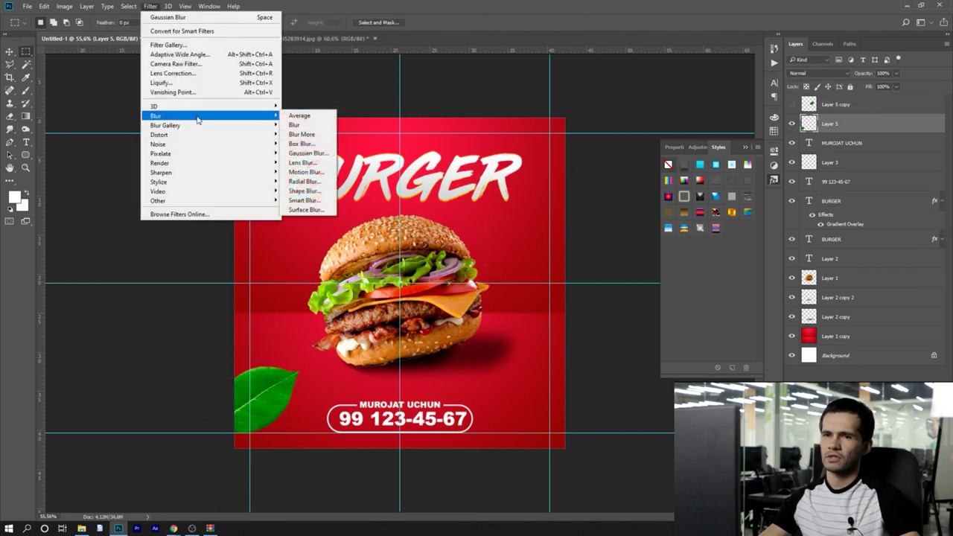
click(307, 153)
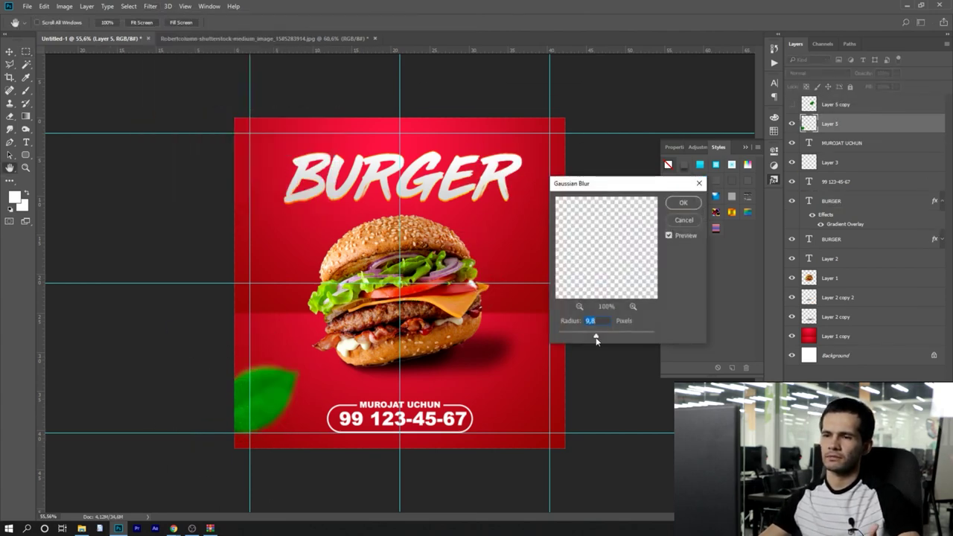
drag(598, 339, 589, 335)
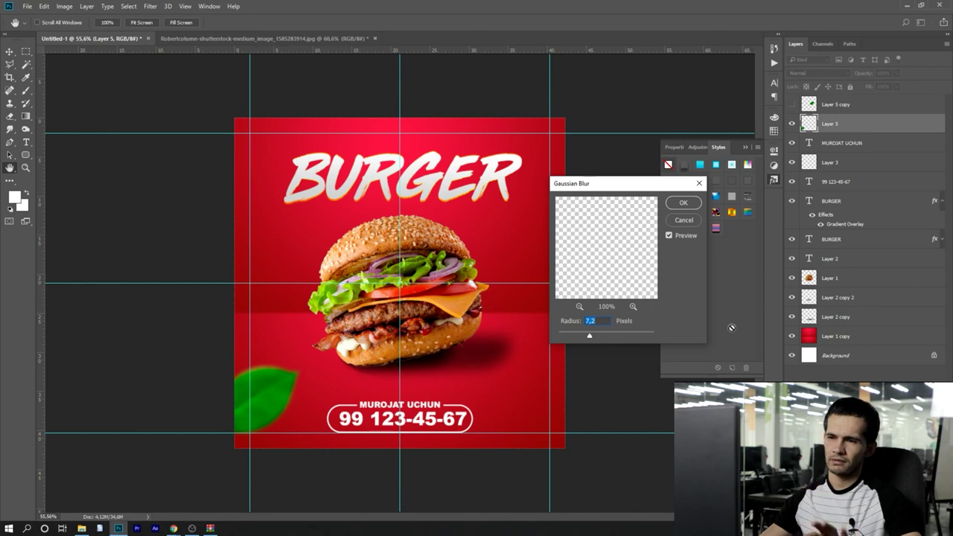
mouse_move(589, 339)
mouse_down()
mouse_move(568, 338)
mouse_move(604, 338)
mouse_move(587, 339)
mouse_up()
click(684, 204)
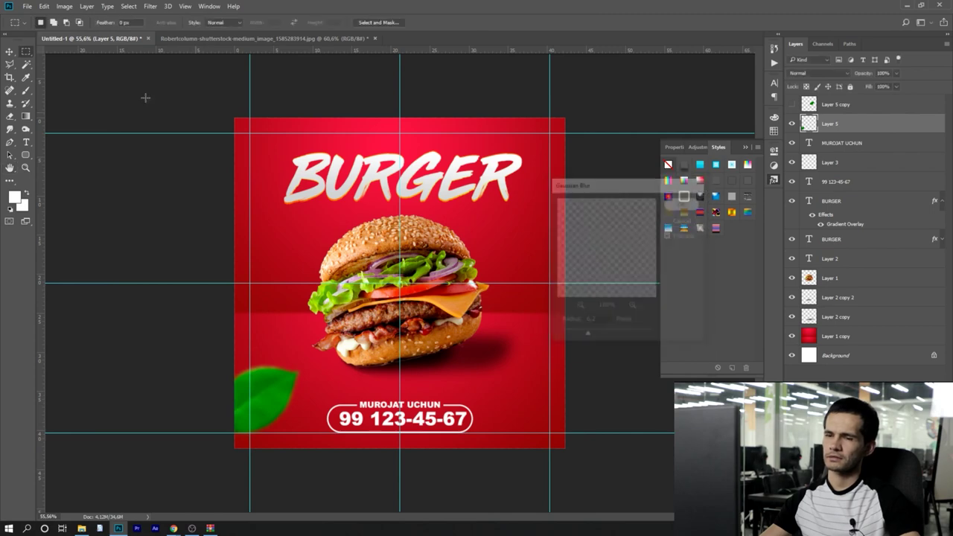
Duplicate the blurred leaf three times and rotate the copies into the other three corners, partly off the canvas
right_click(286, 387)
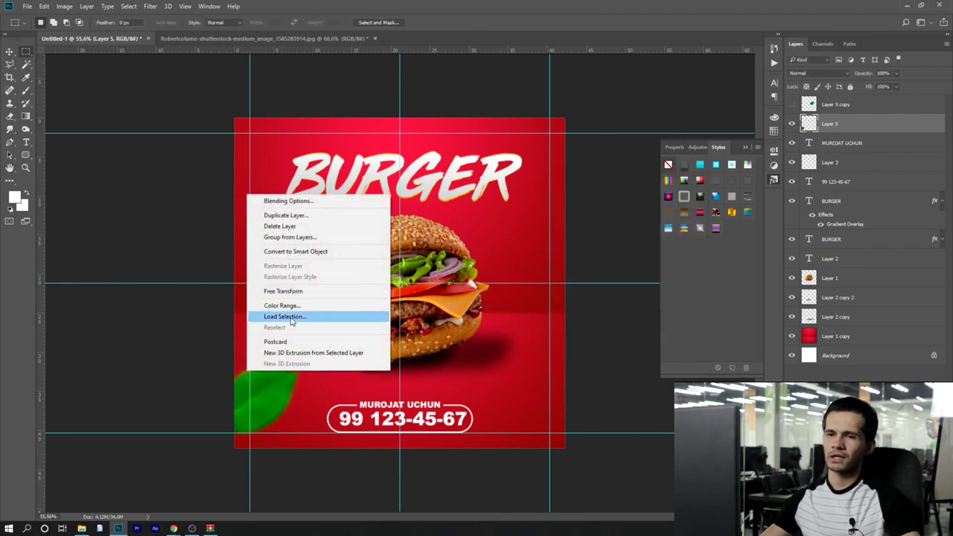
click(283, 292)
drag(305, 403, 249, 182)
key(Return)
key(ctrl+t)
key(ctrl+t)
key(Return)
click(210, 6)
mouse_move(155, 115)
click(317, 153)
right_click(229, 148)
key(ctrl+t)
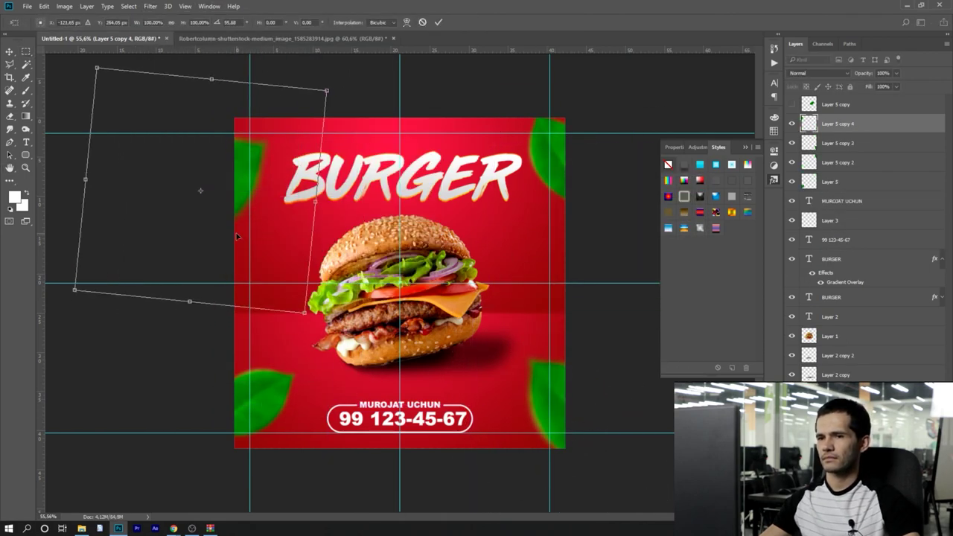
Show the hidden sharp leaf copy, shrink and rotate it, and place it at the canvas's left edge just above mid-height
click(792, 104)
click(836, 104)
key(ctrl+t)
drag(549, 339, 635, 252)
drag(550, 254, 247, 294)
drag(307, 295, 258, 353)
key(Return)
right_click(274, 223)
drag(249, 292, 274, 243)
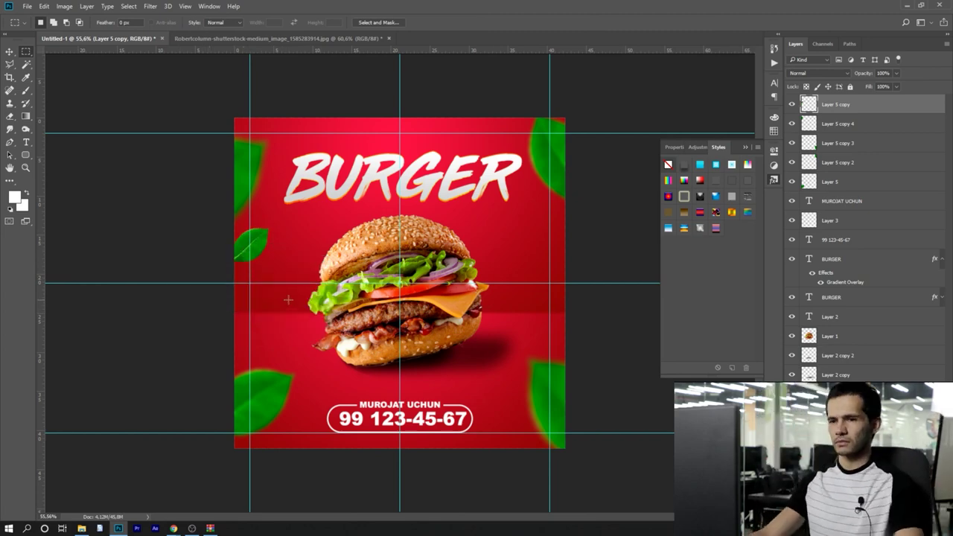
Blur the small leaf at the left edge with a Gaussian Blur of 3.1 pixels
click(150, 6)
mouse_move(158, 114)
click(310, 153)
drag(590, 336, 574, 339)
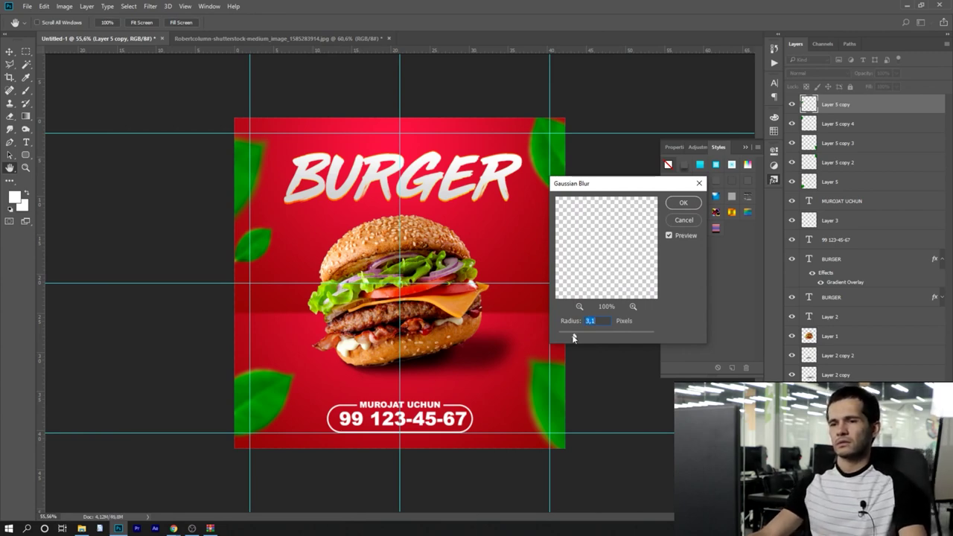
drag(626, 183, 715, 186)
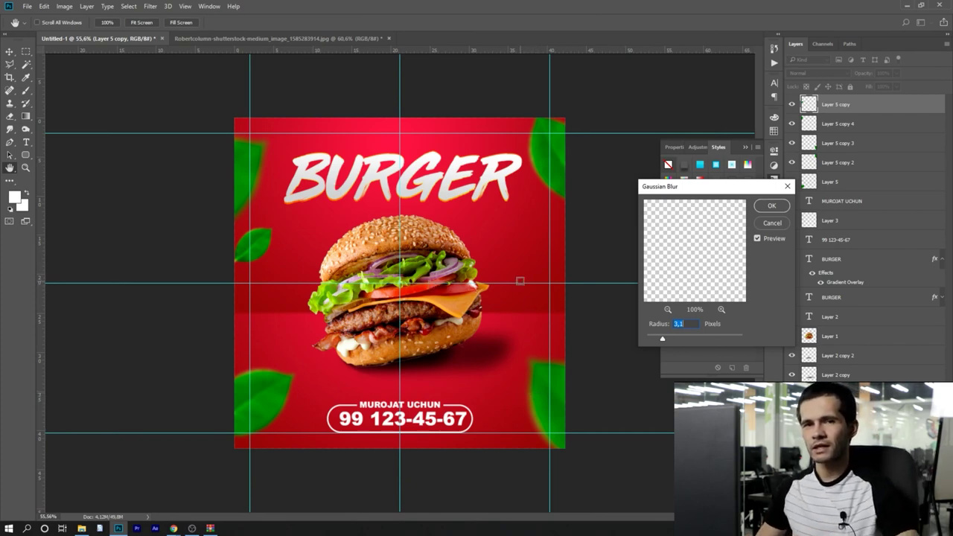
drag(698, 190, 125, 278)
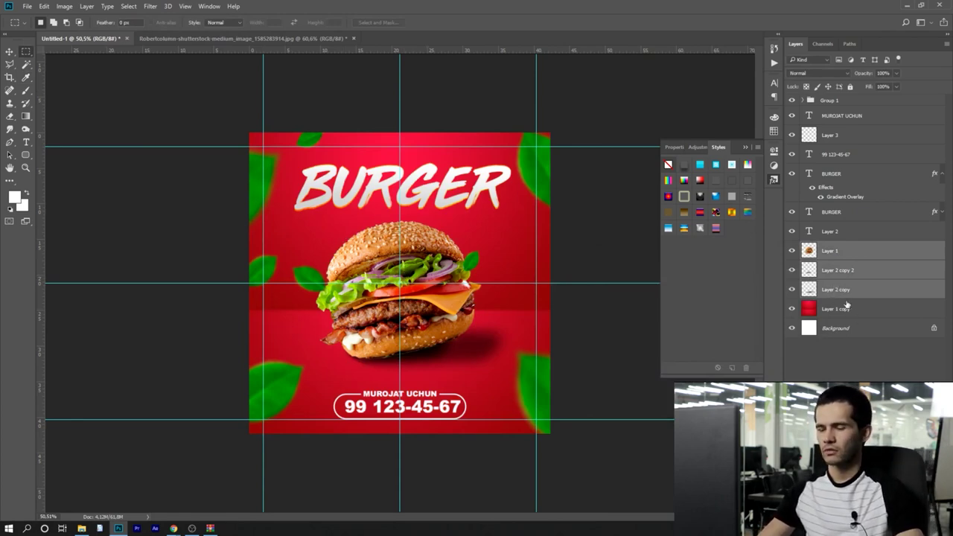
Duplicate the burger with its two shadow layers, merge the copies into one layer and move it below the originals
key(ctrl+j)
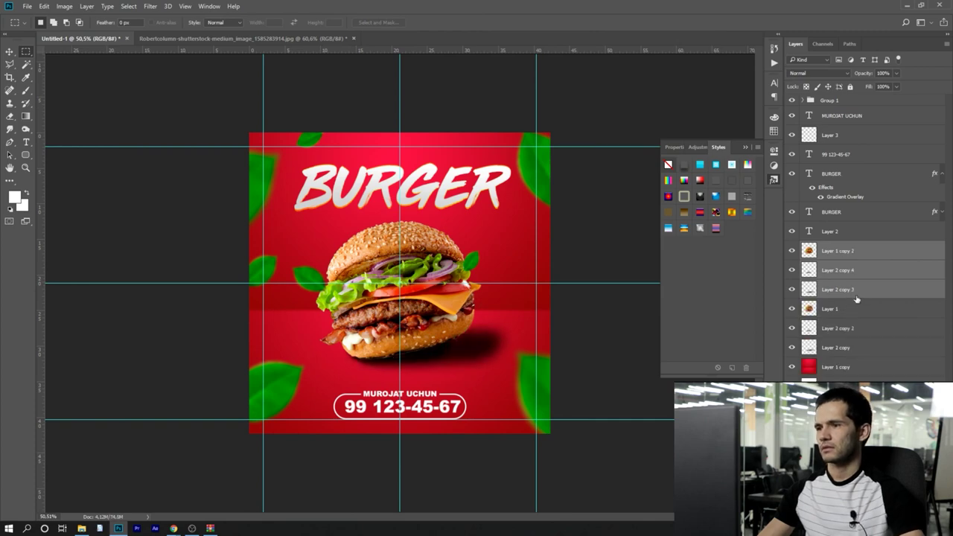
right_click(850, 254)
click(789, 365)
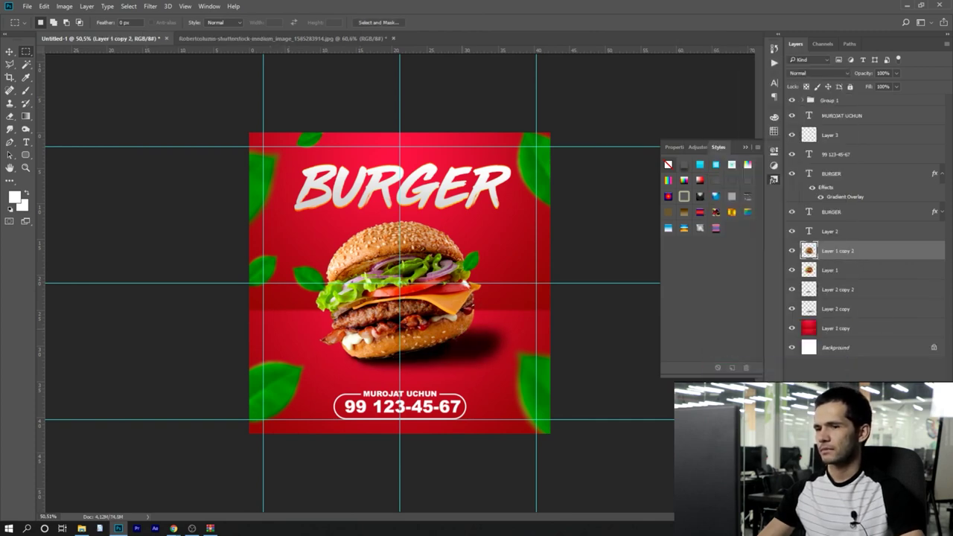
drag(868, 256, 857, 300)
Scale the merged burger copy down and place it to the right of the main burger, partly behind it
right_click(373, 272)
click(418, 365)
drag(440, 327, 549, 298)
drag(410, 192, 494, 259)
drag(553, 299, 514, 285)
key(Return)
Soften the small burger to the right of the main one with a slight Gaussian Blur
click(150, 6)
mouse_move(158, 114)
click(313, 156)
drag(97, 429, 90, 430)
click(198, 293)
Duplicate the small blurred burger and place the copy behind the main burger on its left side
drag(508, 300, 276, 305)
drag(288, 317, 300, 317)
Start saving the finished post to the desktop under the file name 01
scroll(328, 313, down, 1)
key(ctrl+s)
text(01)
click(316, 295)
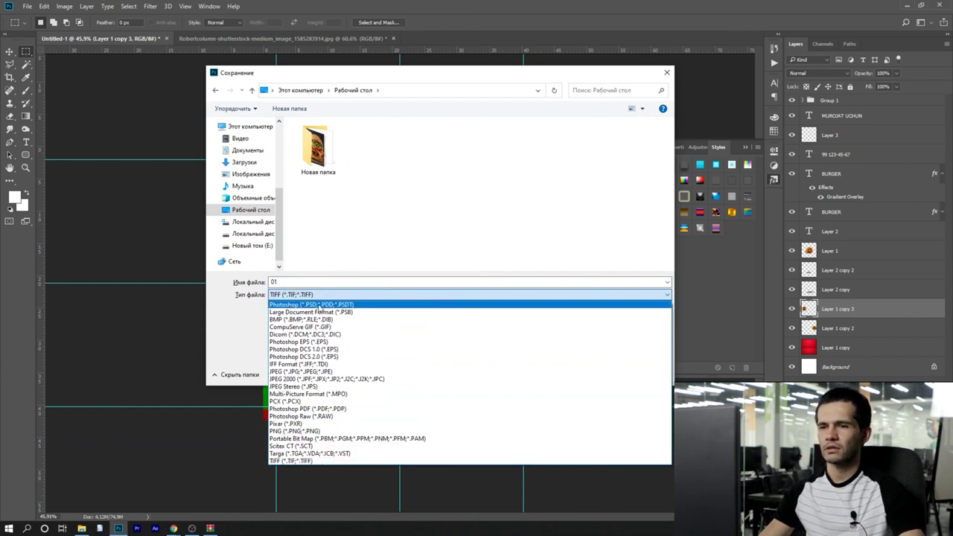
click(319, 305)
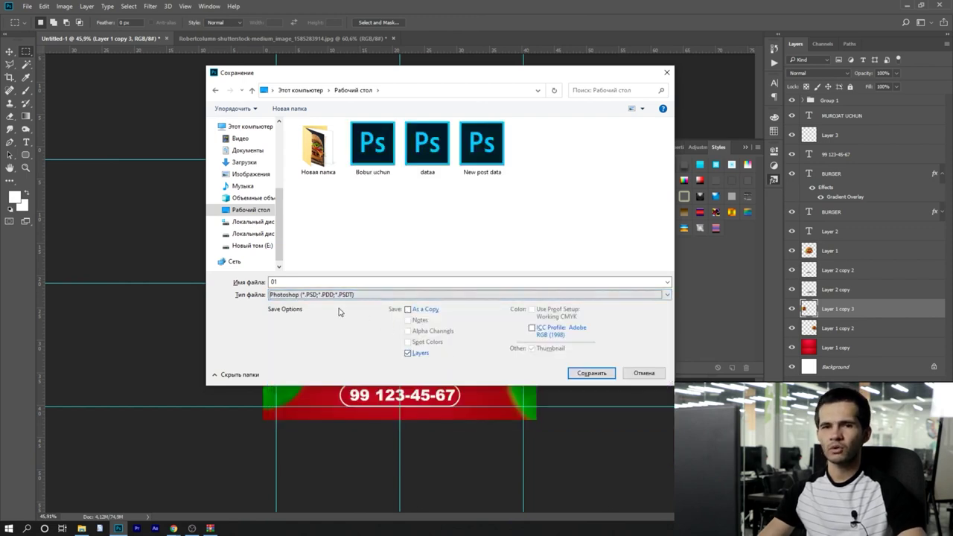
click(361, 295)
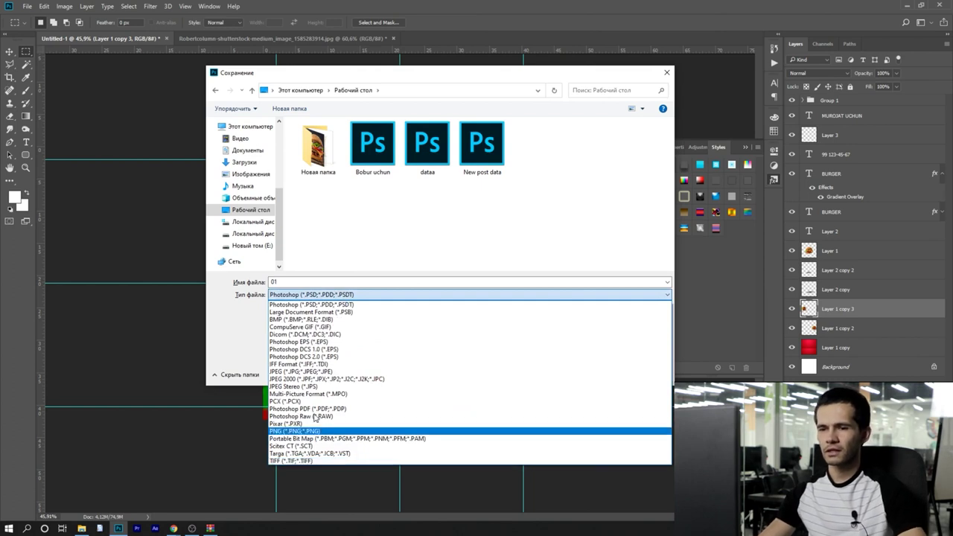
click(313, 305)
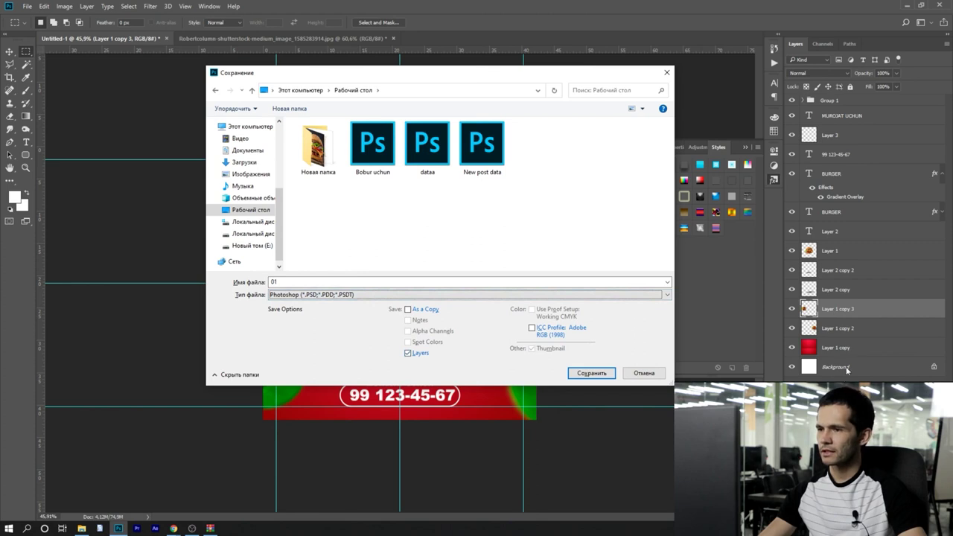
click(313, 297)
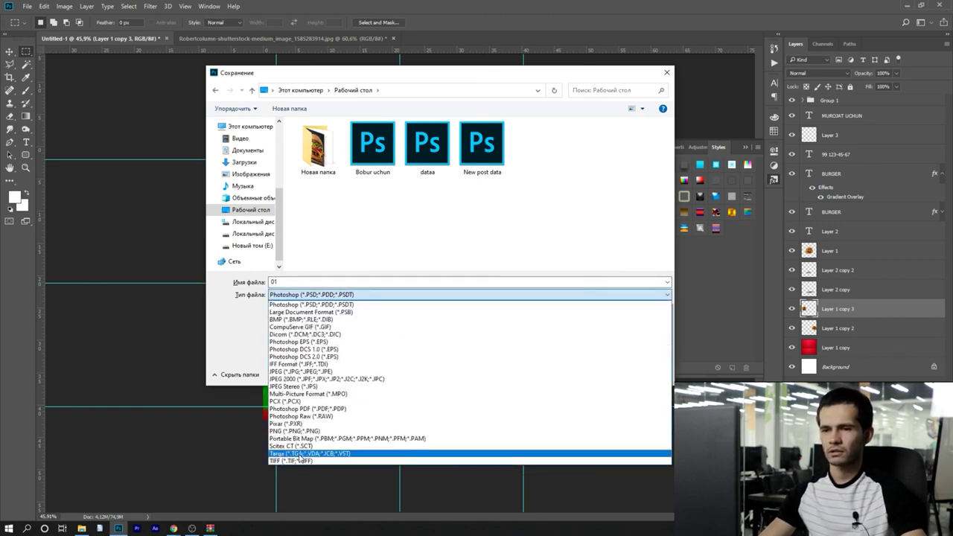
click(305, 460)
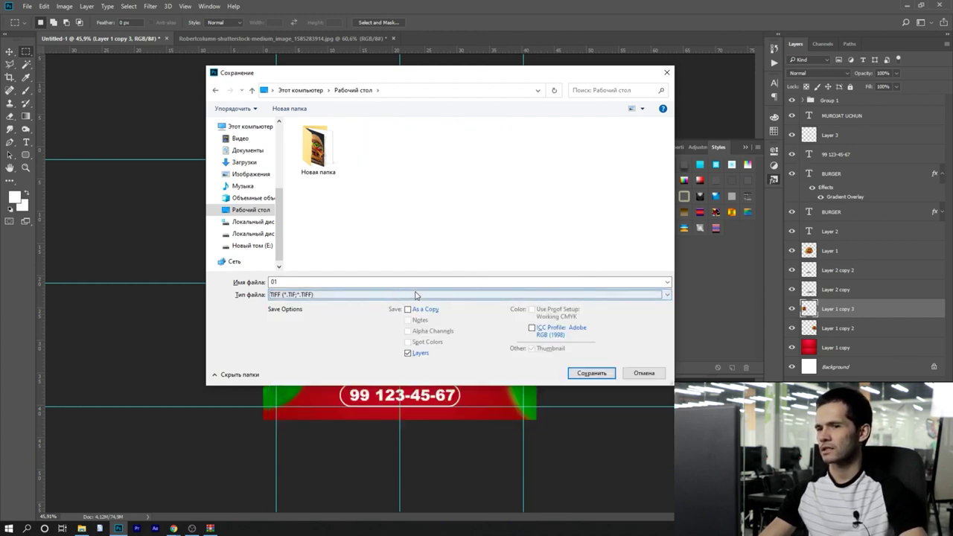
Save the post as a TIFF file with LZW image compression and RLE layer compression
double_click(301, 282)
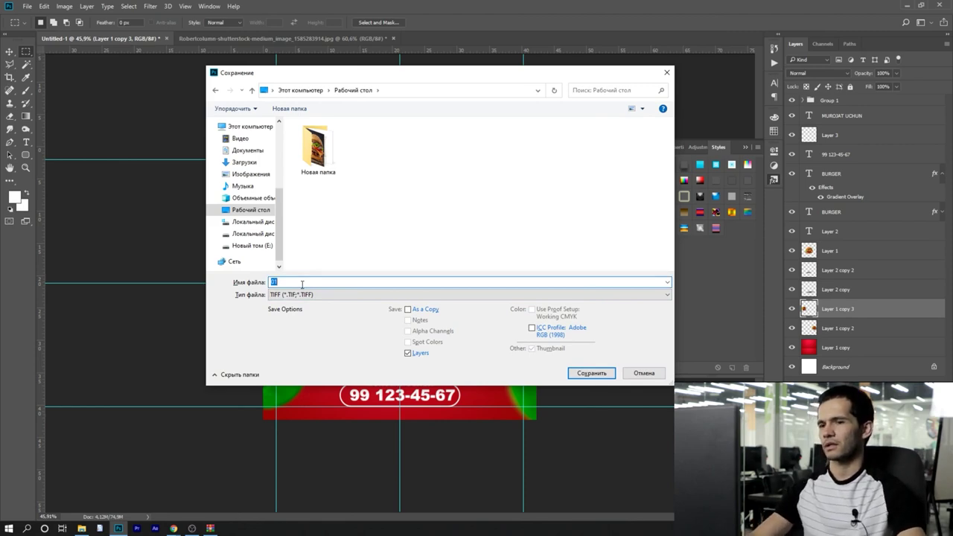
click(592, 373)
click(309, 151)
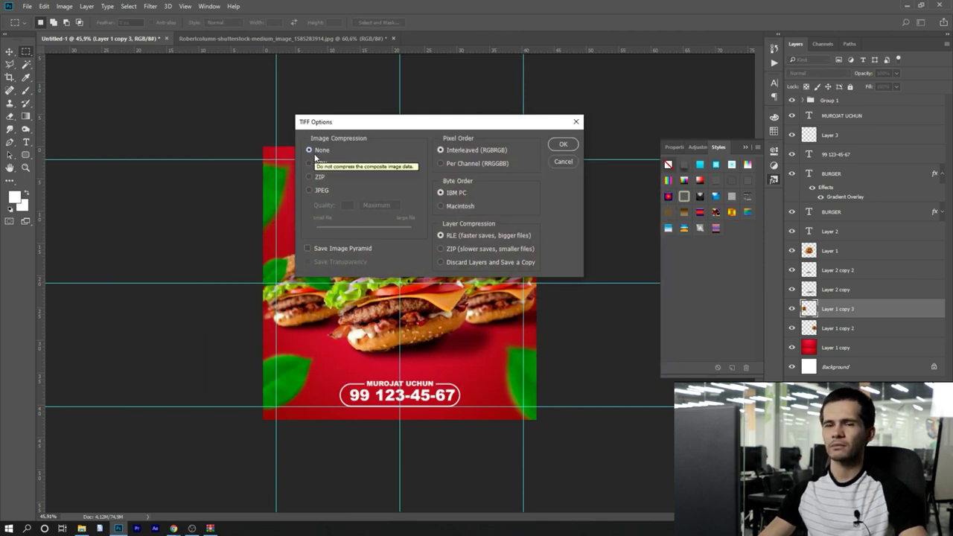
click(322, 164)
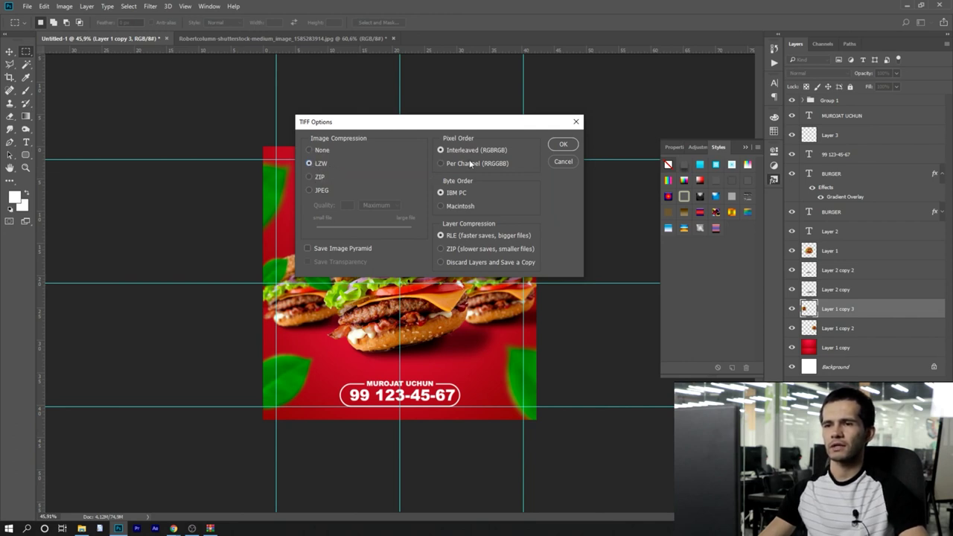
drag(489, 123, 511, 141)
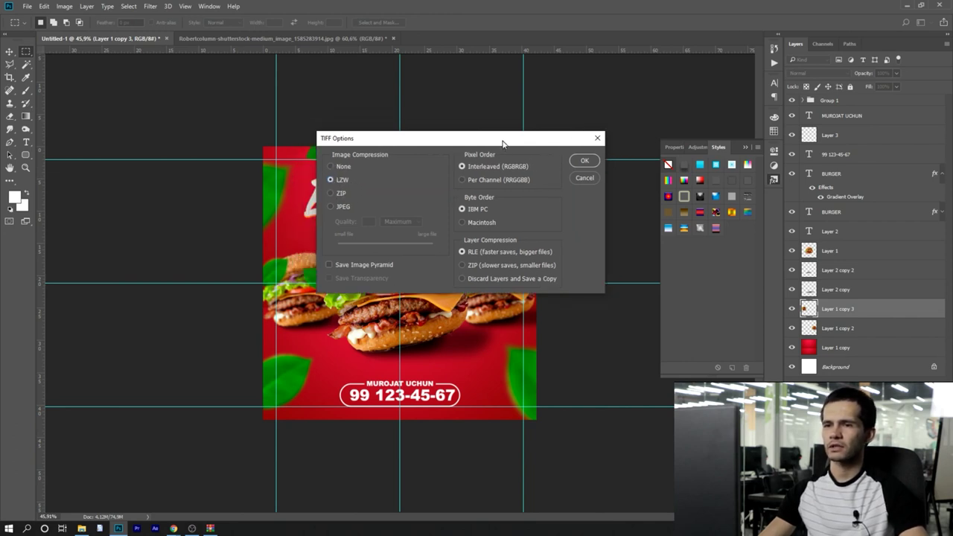
click(587, 164)
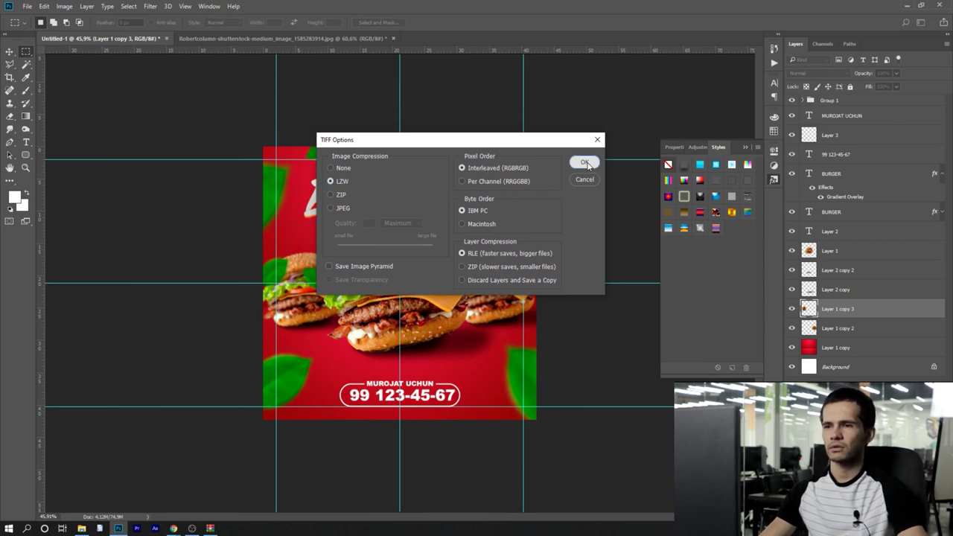
click(587, 164)
click(395, 195)
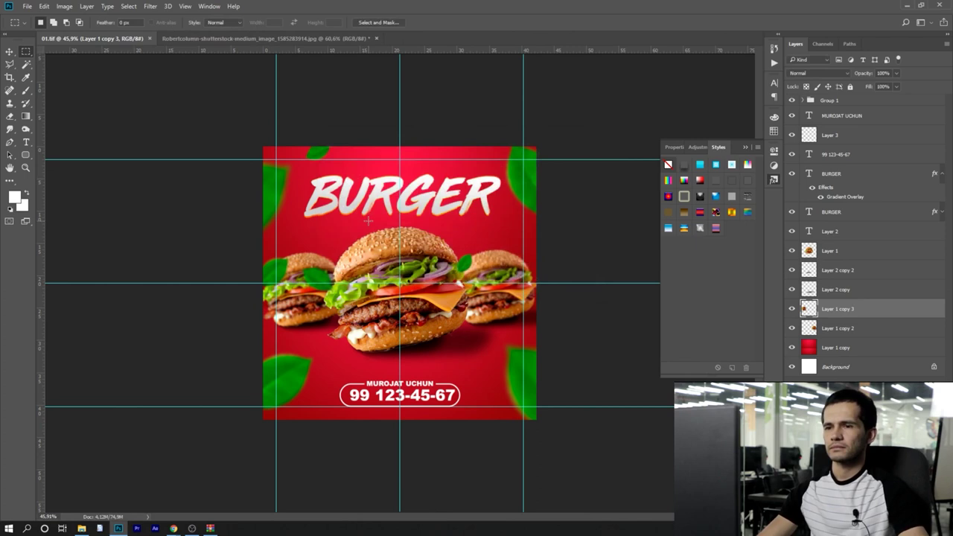